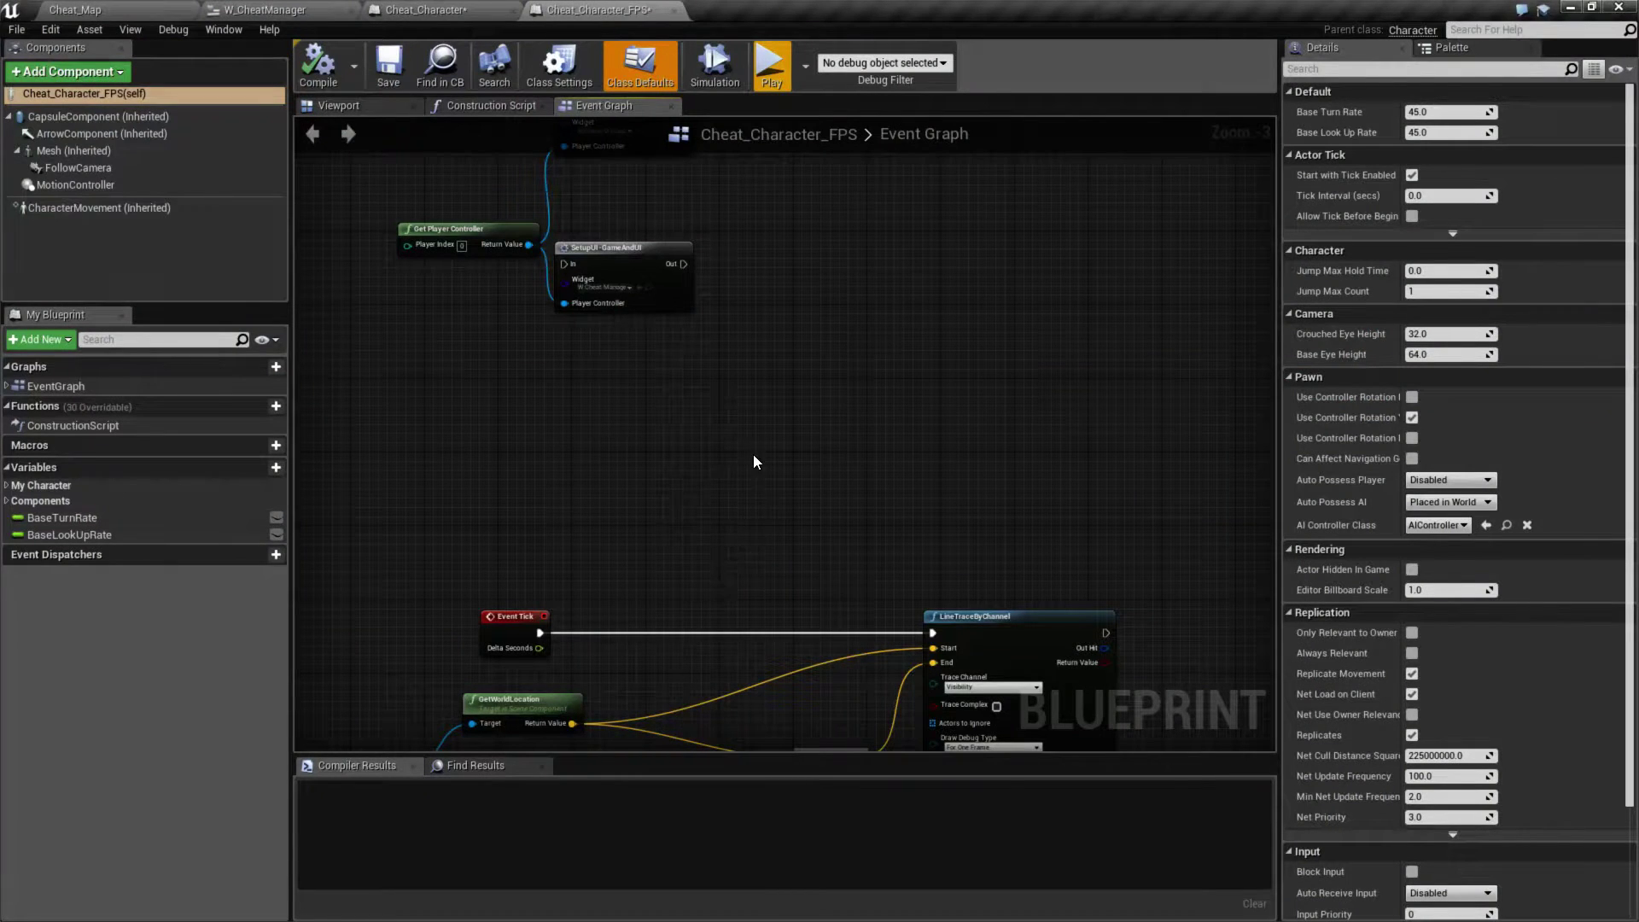
# Launch the standalone preview, teleport onto two aimed platforms, then close the preview with Esc.
pyautogui.click(775, 61)
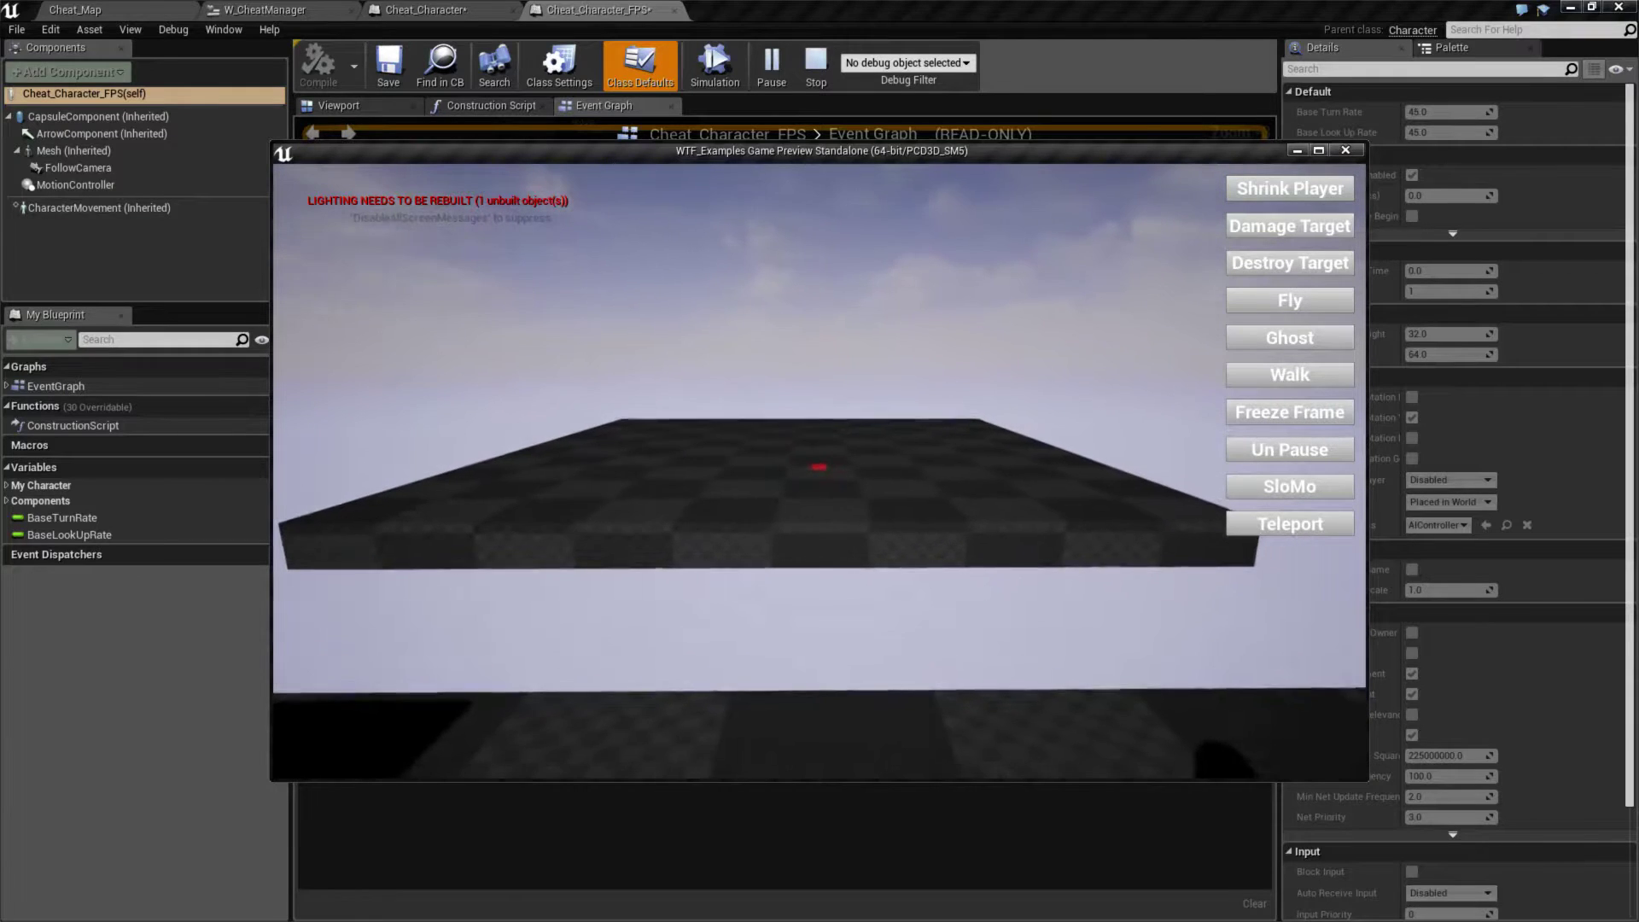
pyautogui.click(1293, 519)
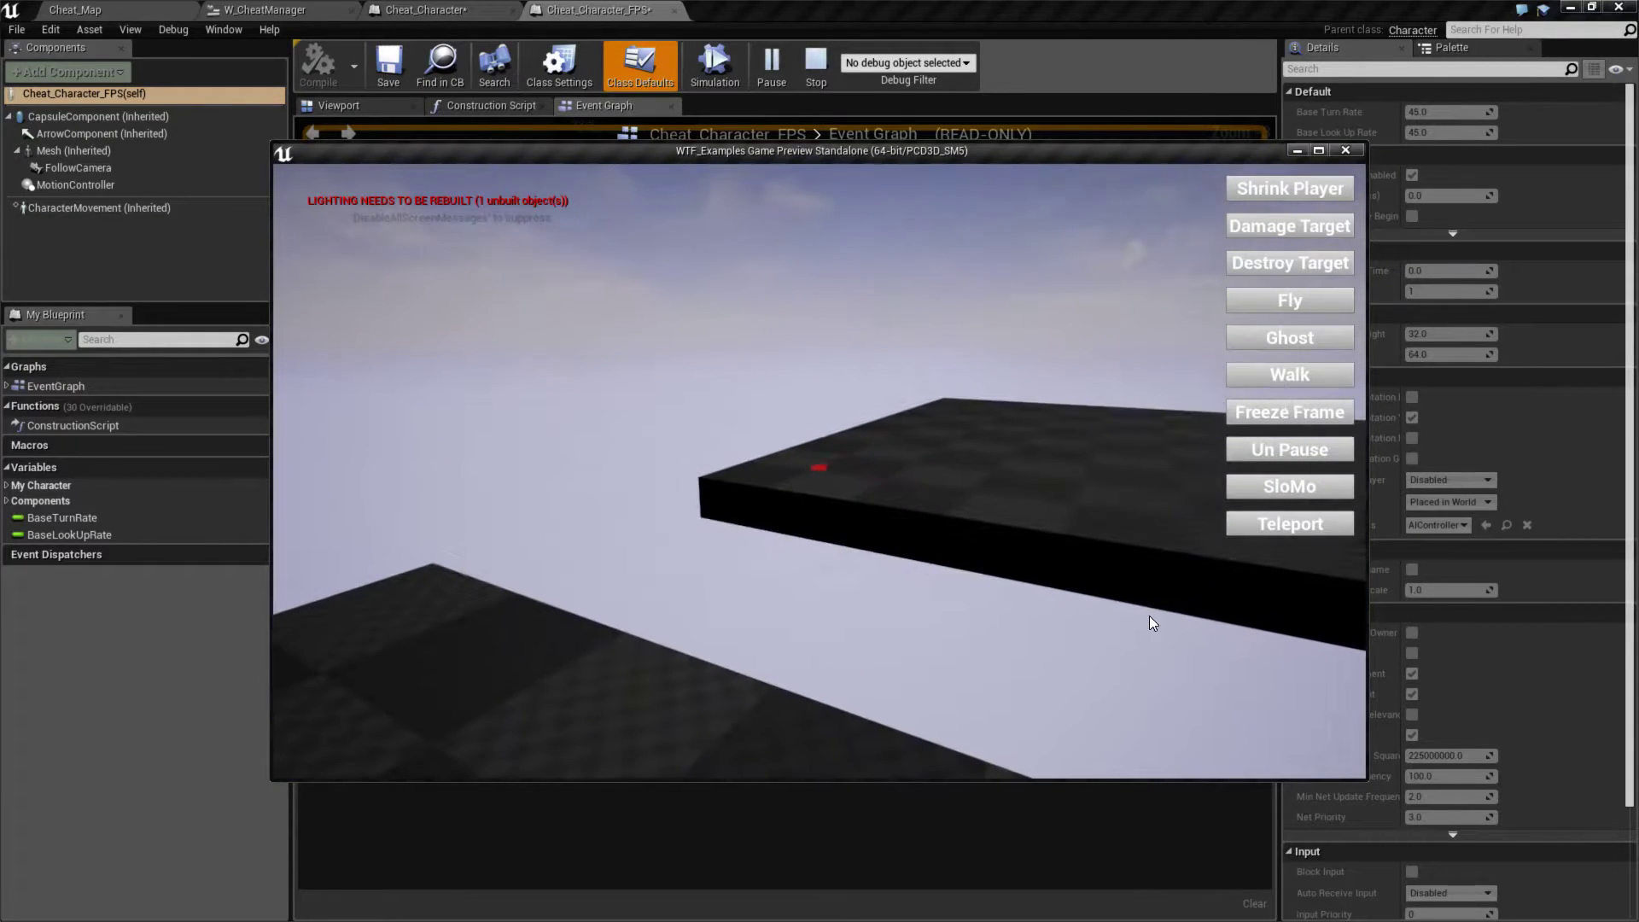
pyautogui.click(1266, 526)
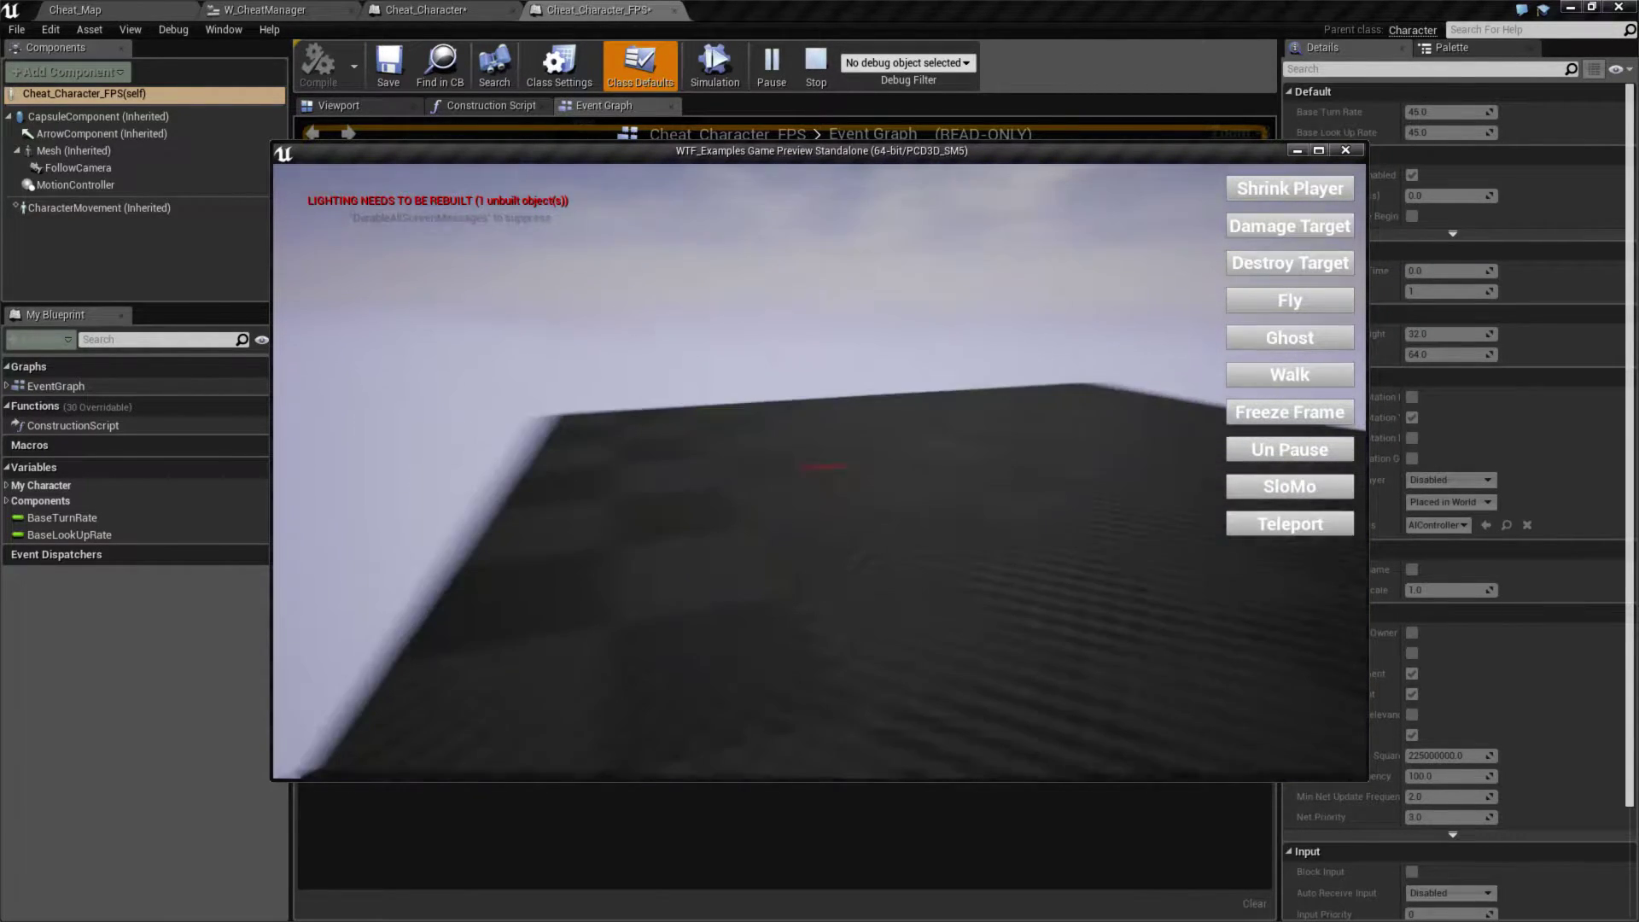
pyautogui.press('Escape')
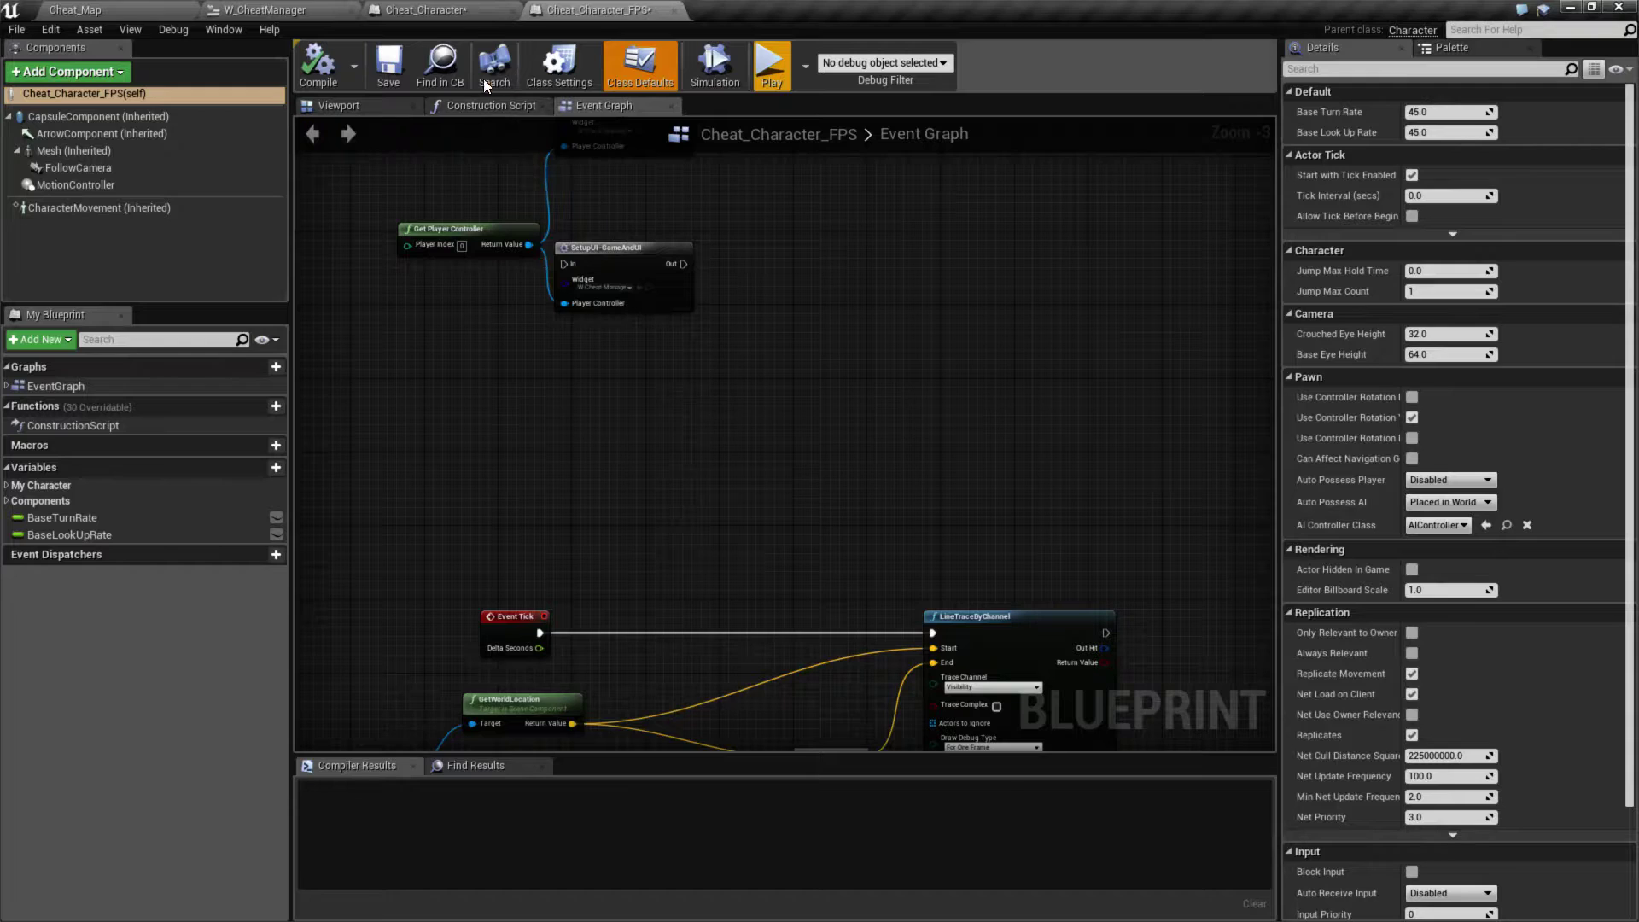
# Visit Cheat_Character, select the Teleport node in W_CheatManager, then return to the Cheat_Map level.
pyautogui.click(375, 9)
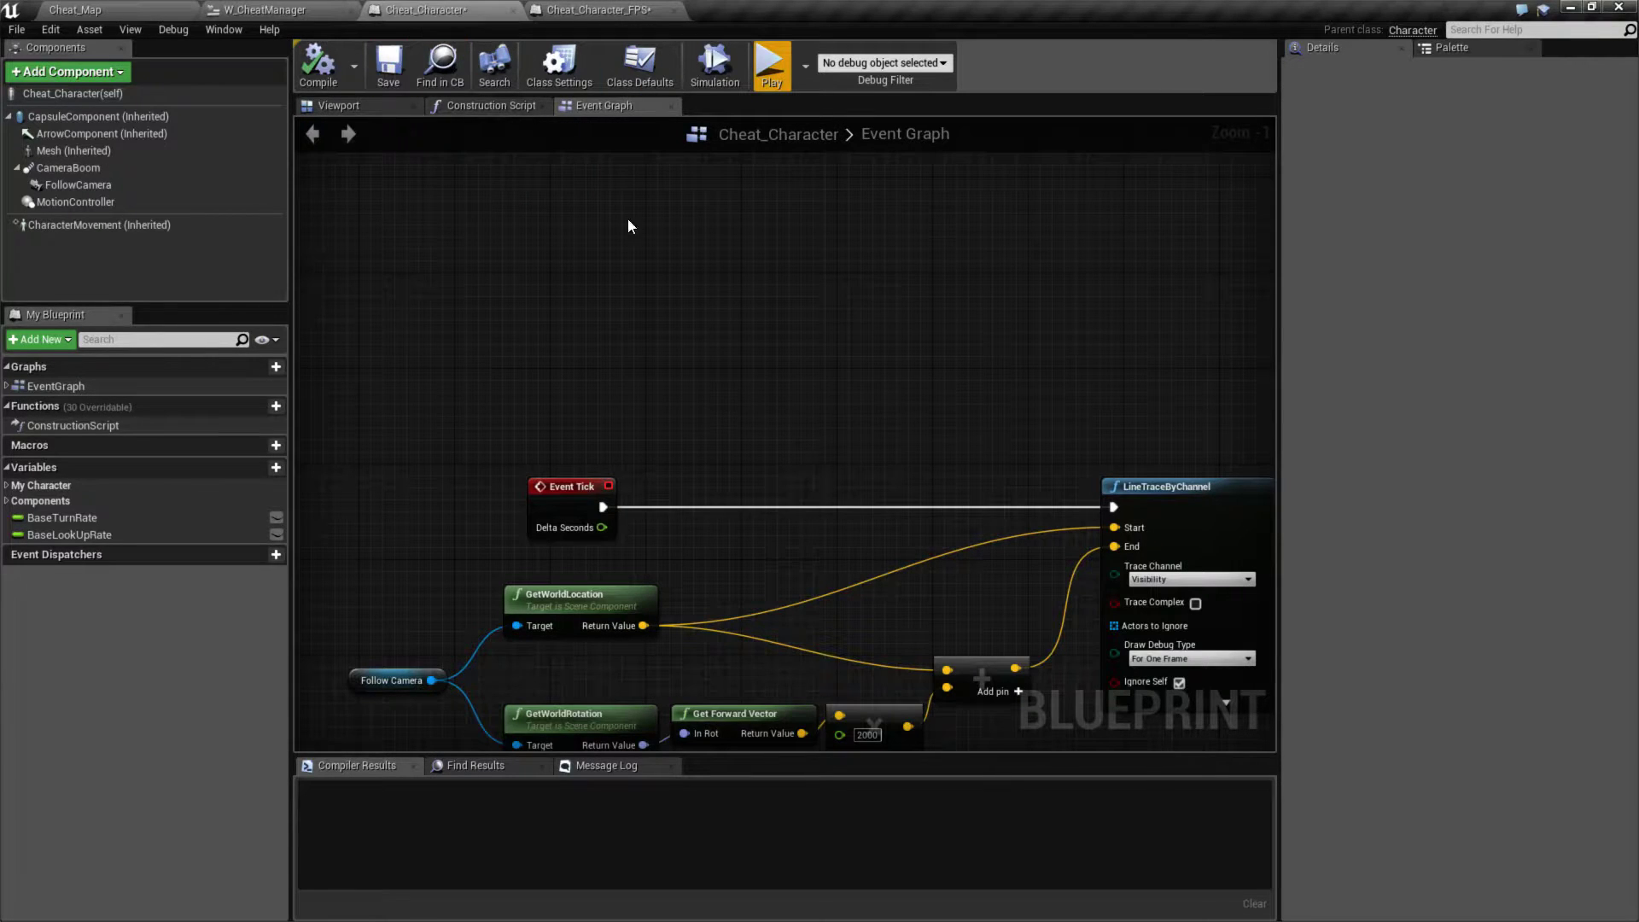
pyautogui.click(303, 12)
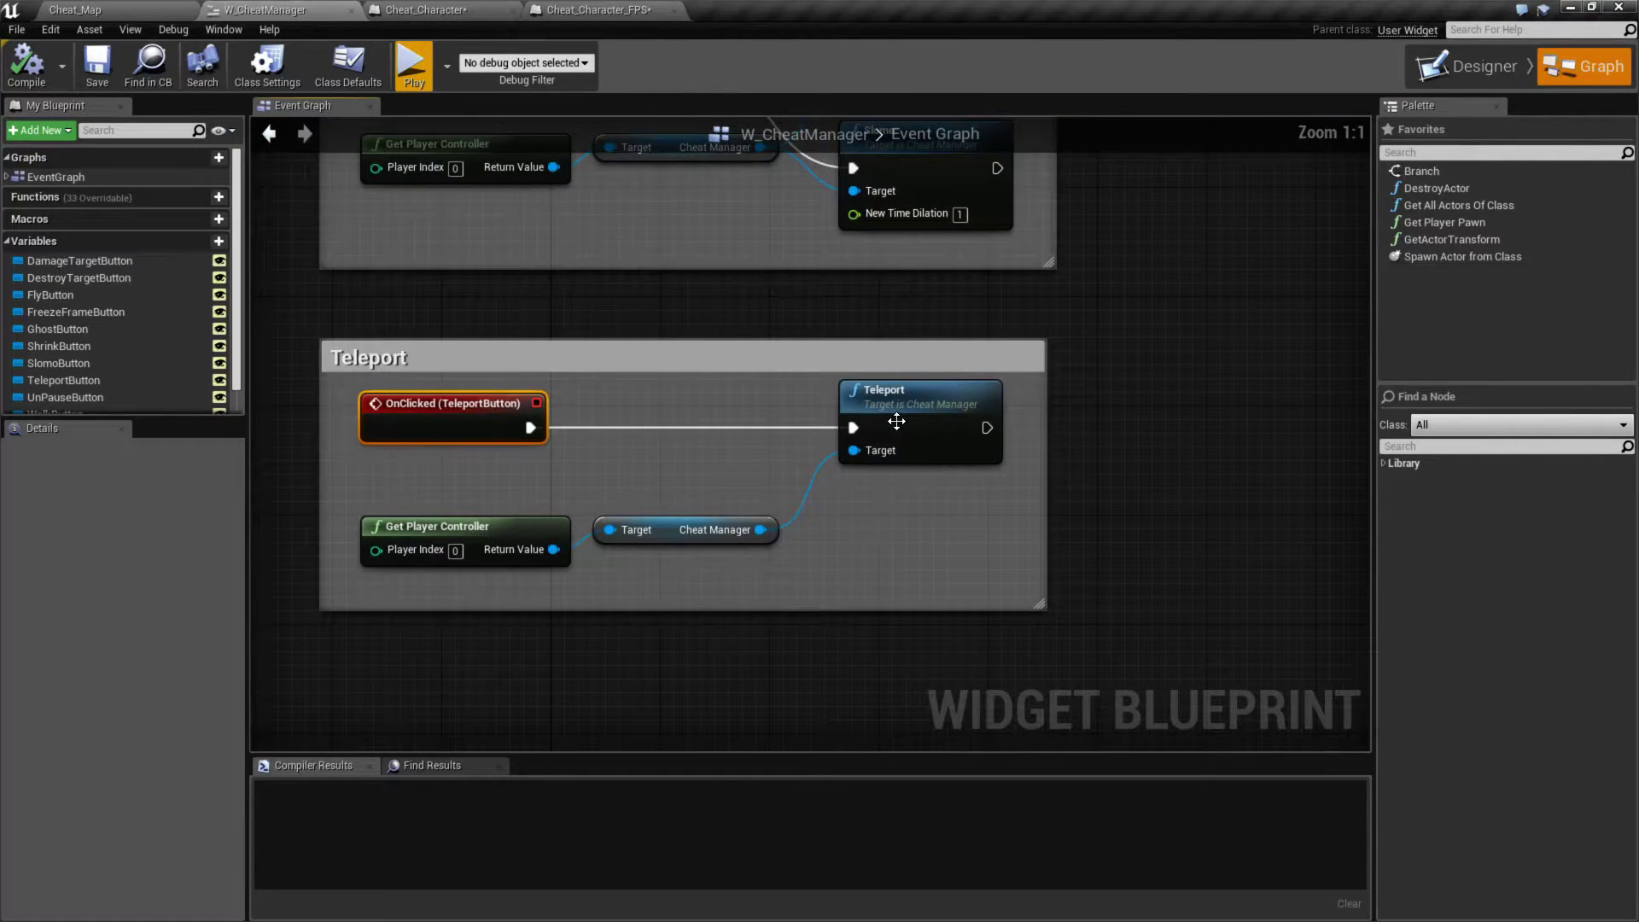
pyautogui.click(885, 405)
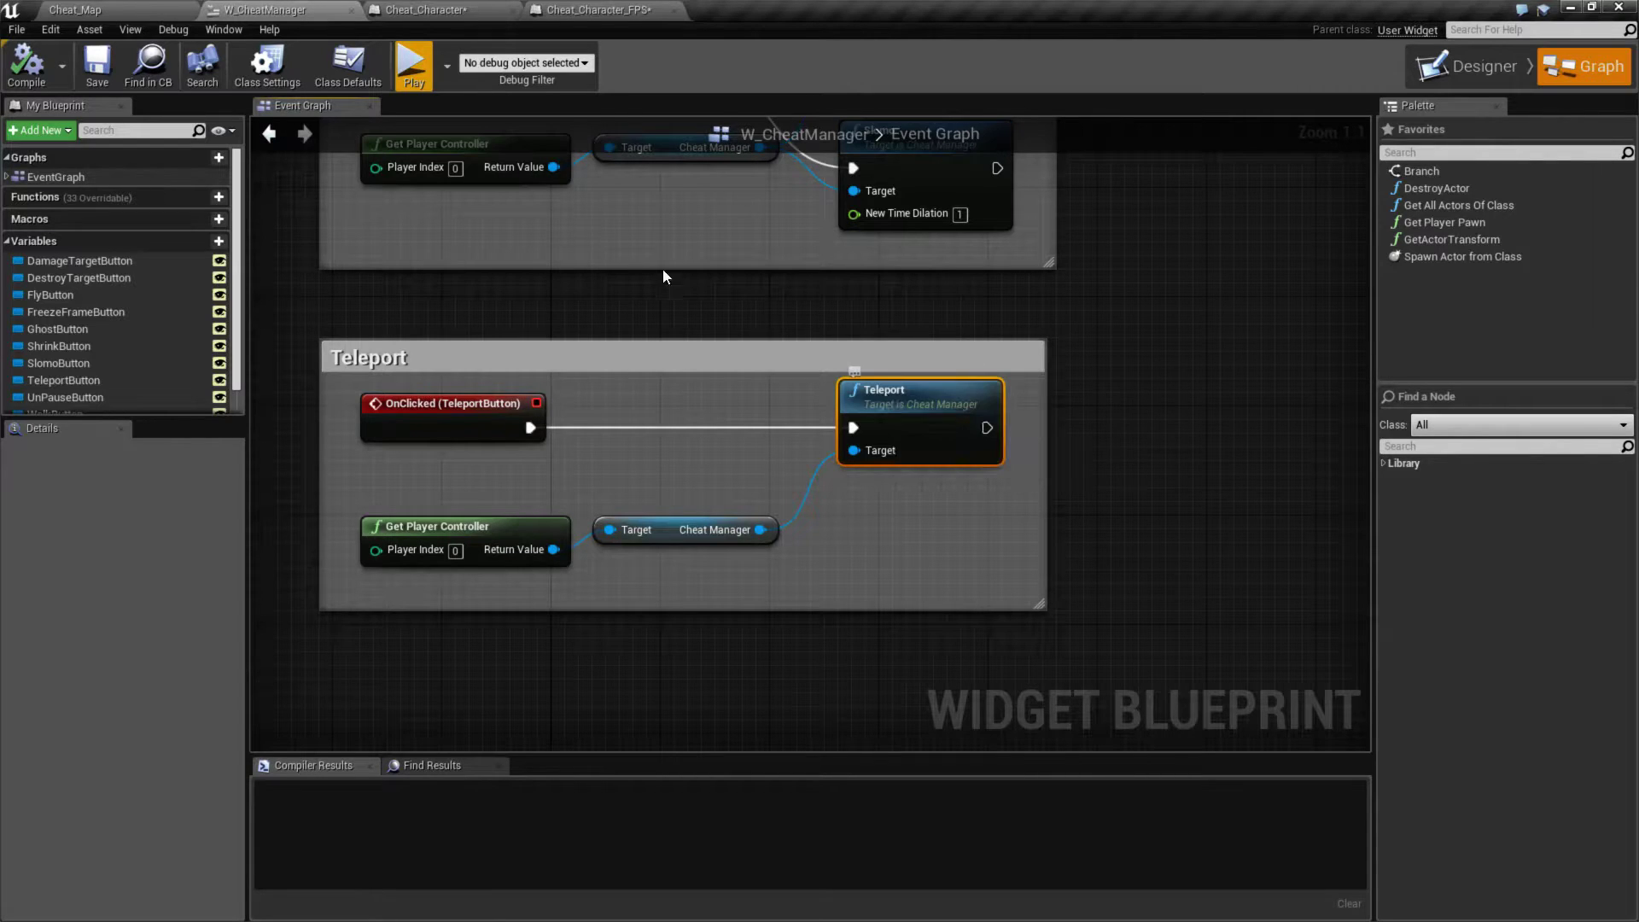
pyautogui.click(144, 9)
pyautogui.click(880, 74)
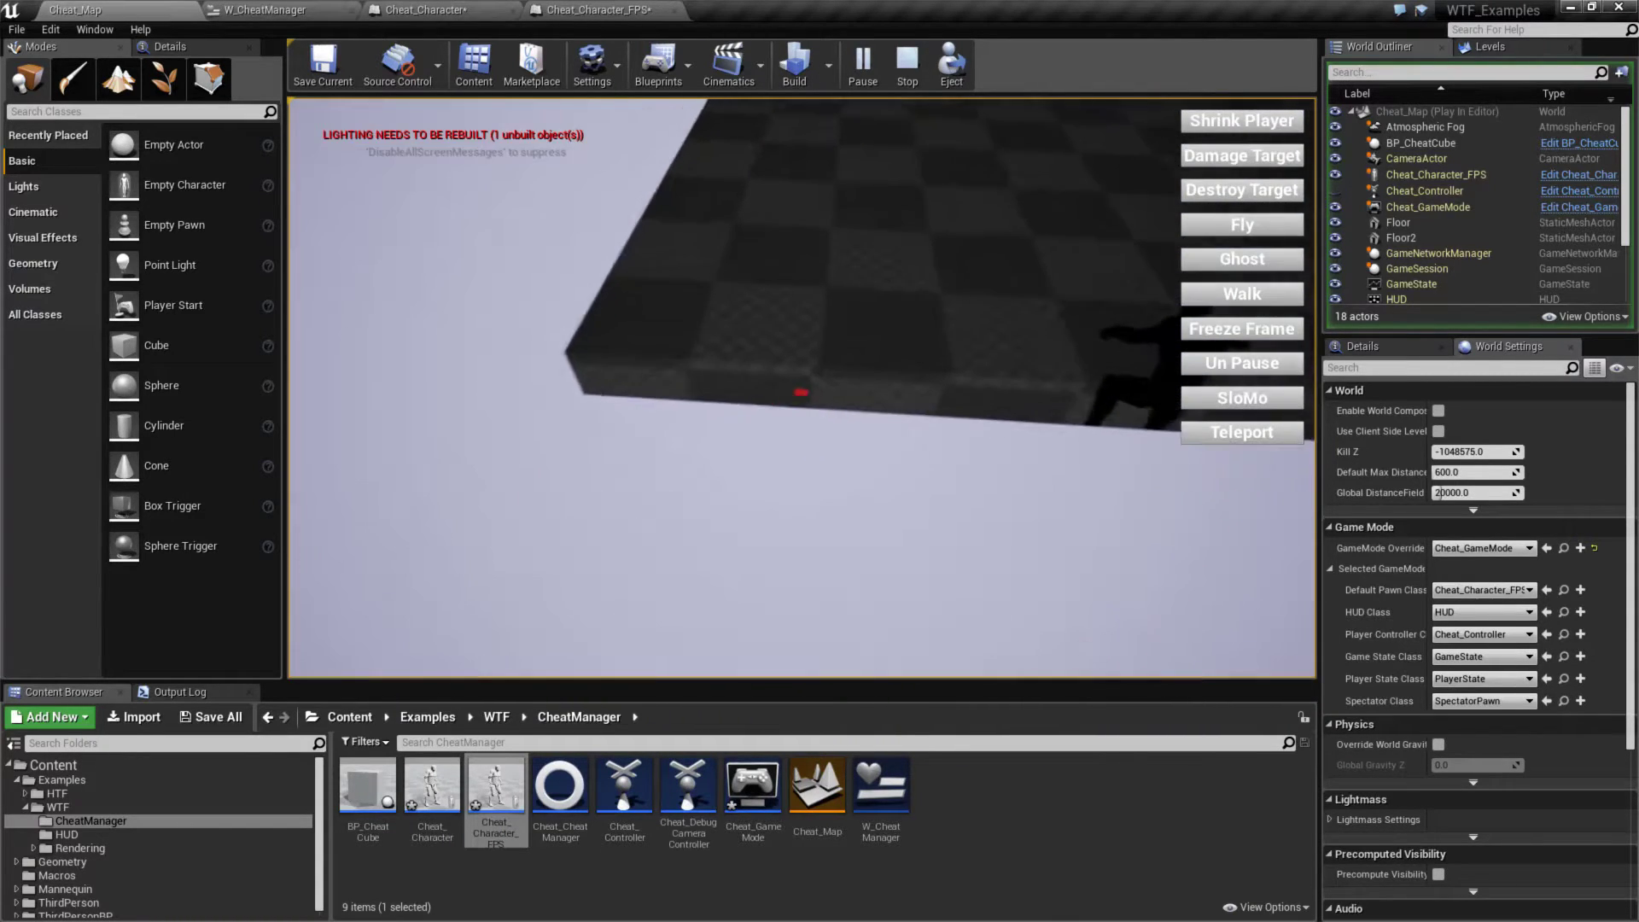
# Restart play-in-editor, teleport onto the aimed cube, then teleport above the platforms.
pyautogui.press('Escape')
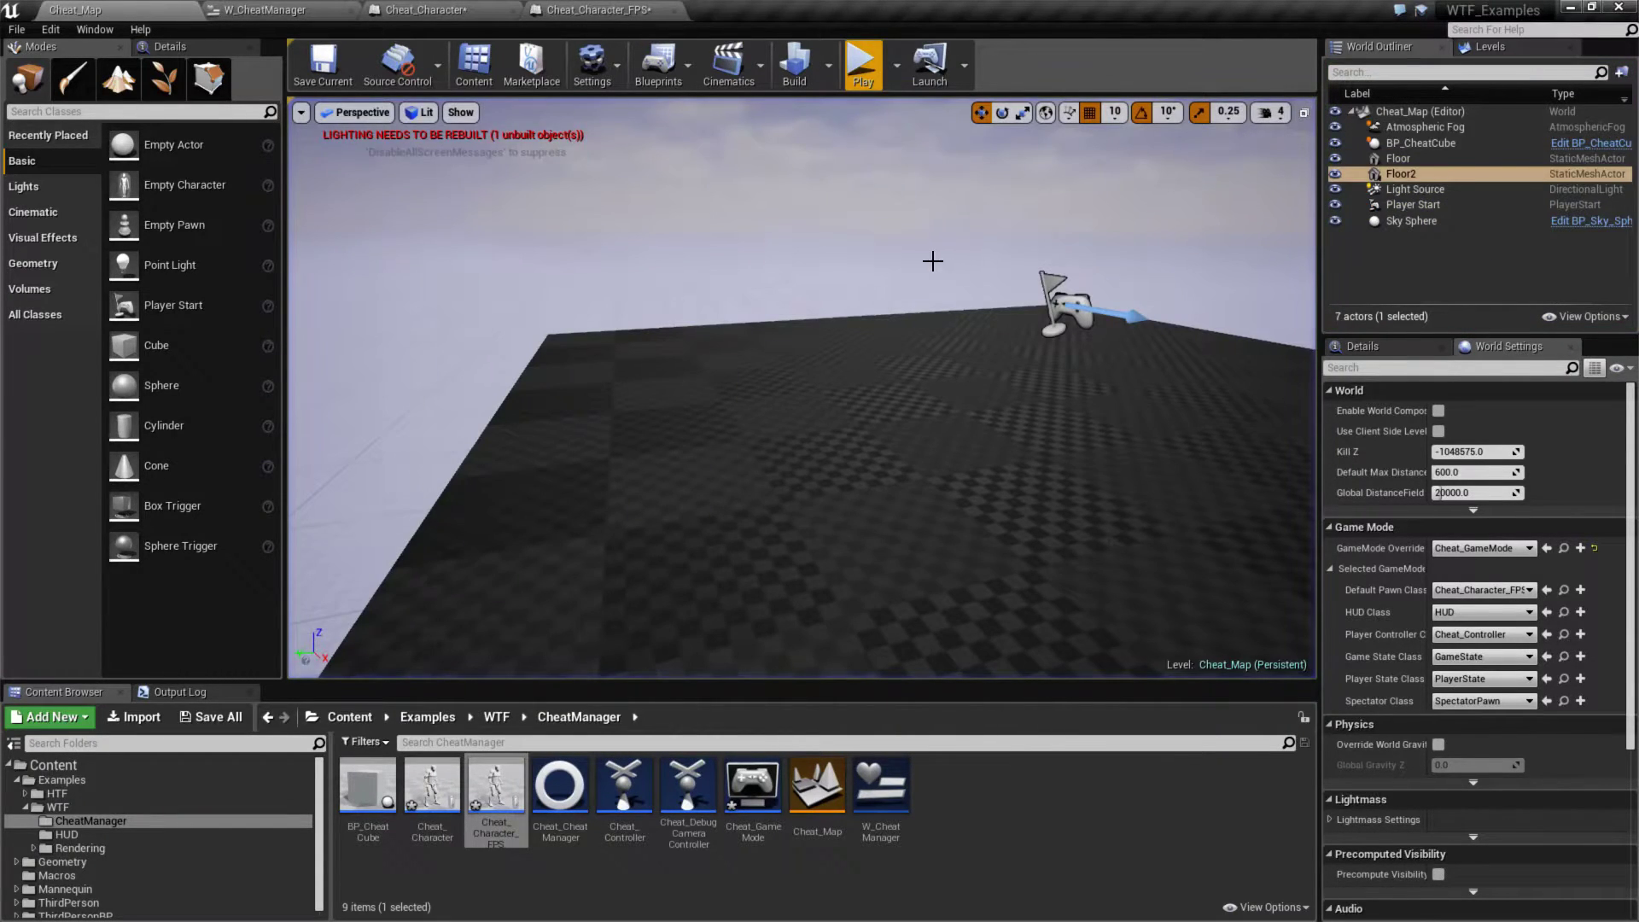
pyautogui.click(872, 87)
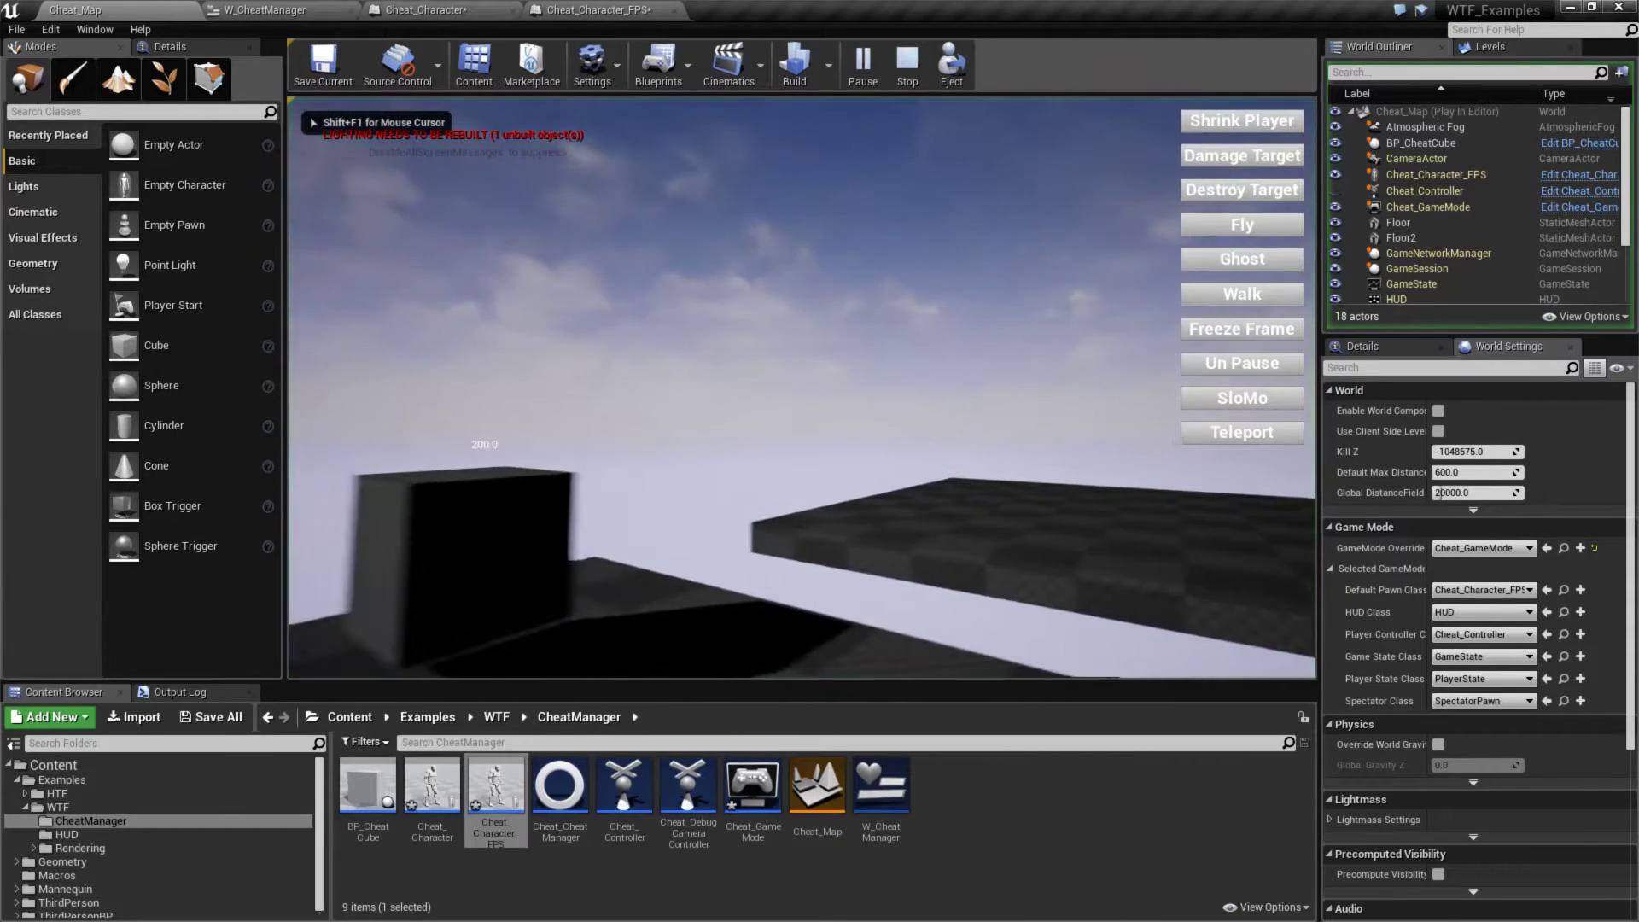
pyautogui.click(1221, 433)
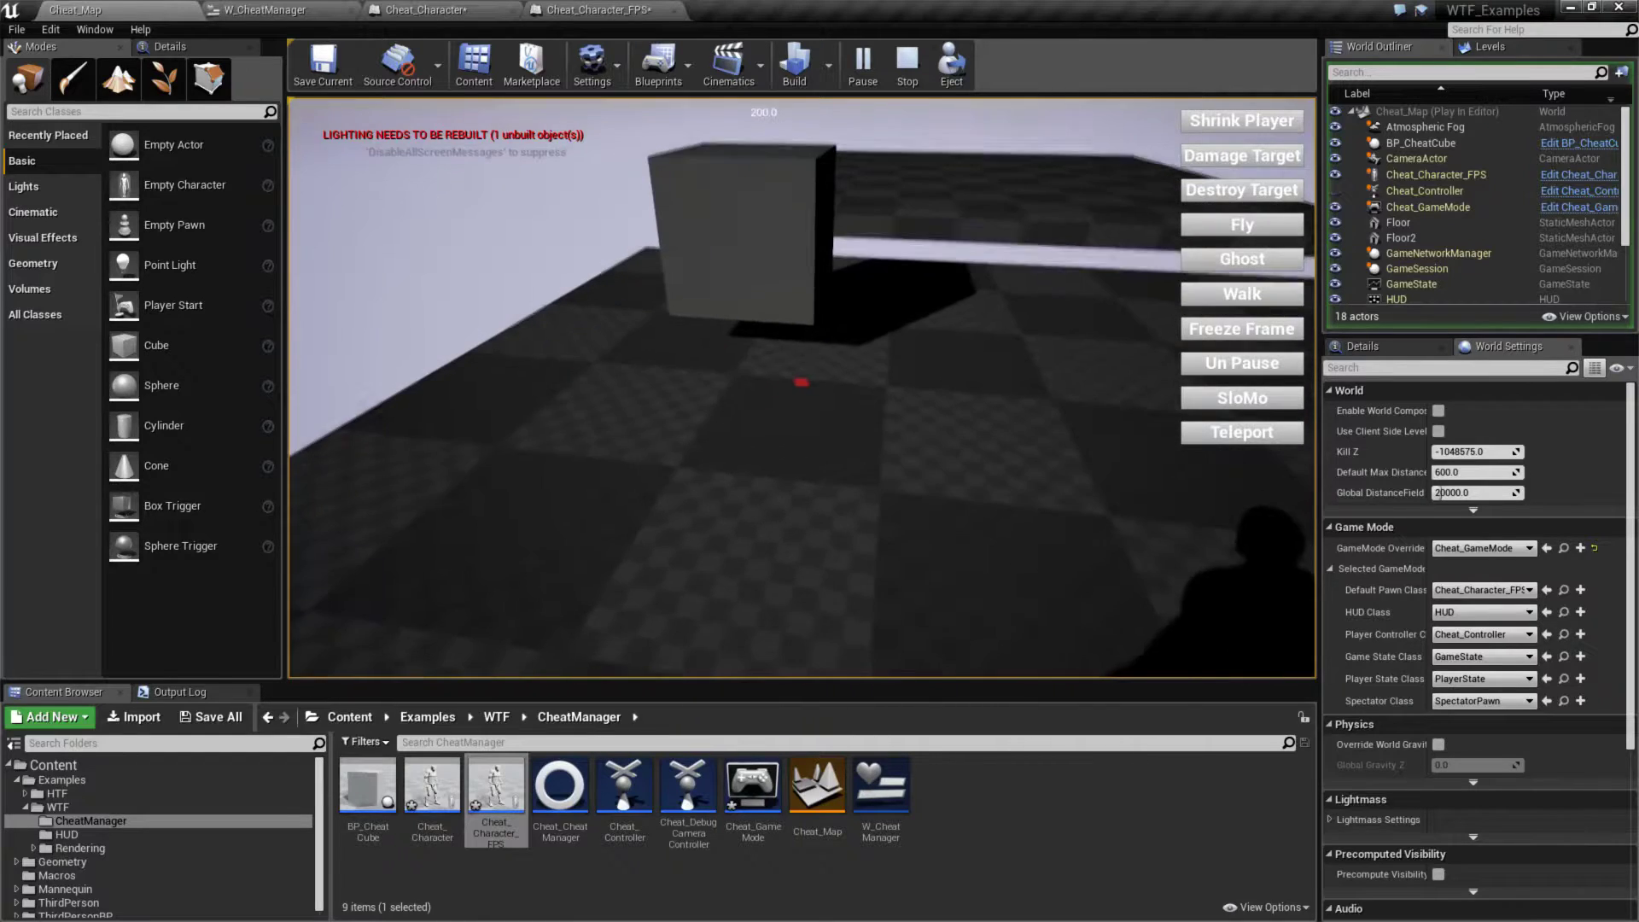
pyautogui.hotkey('shift', 'F1')
pyautogui.click(1261, 261)
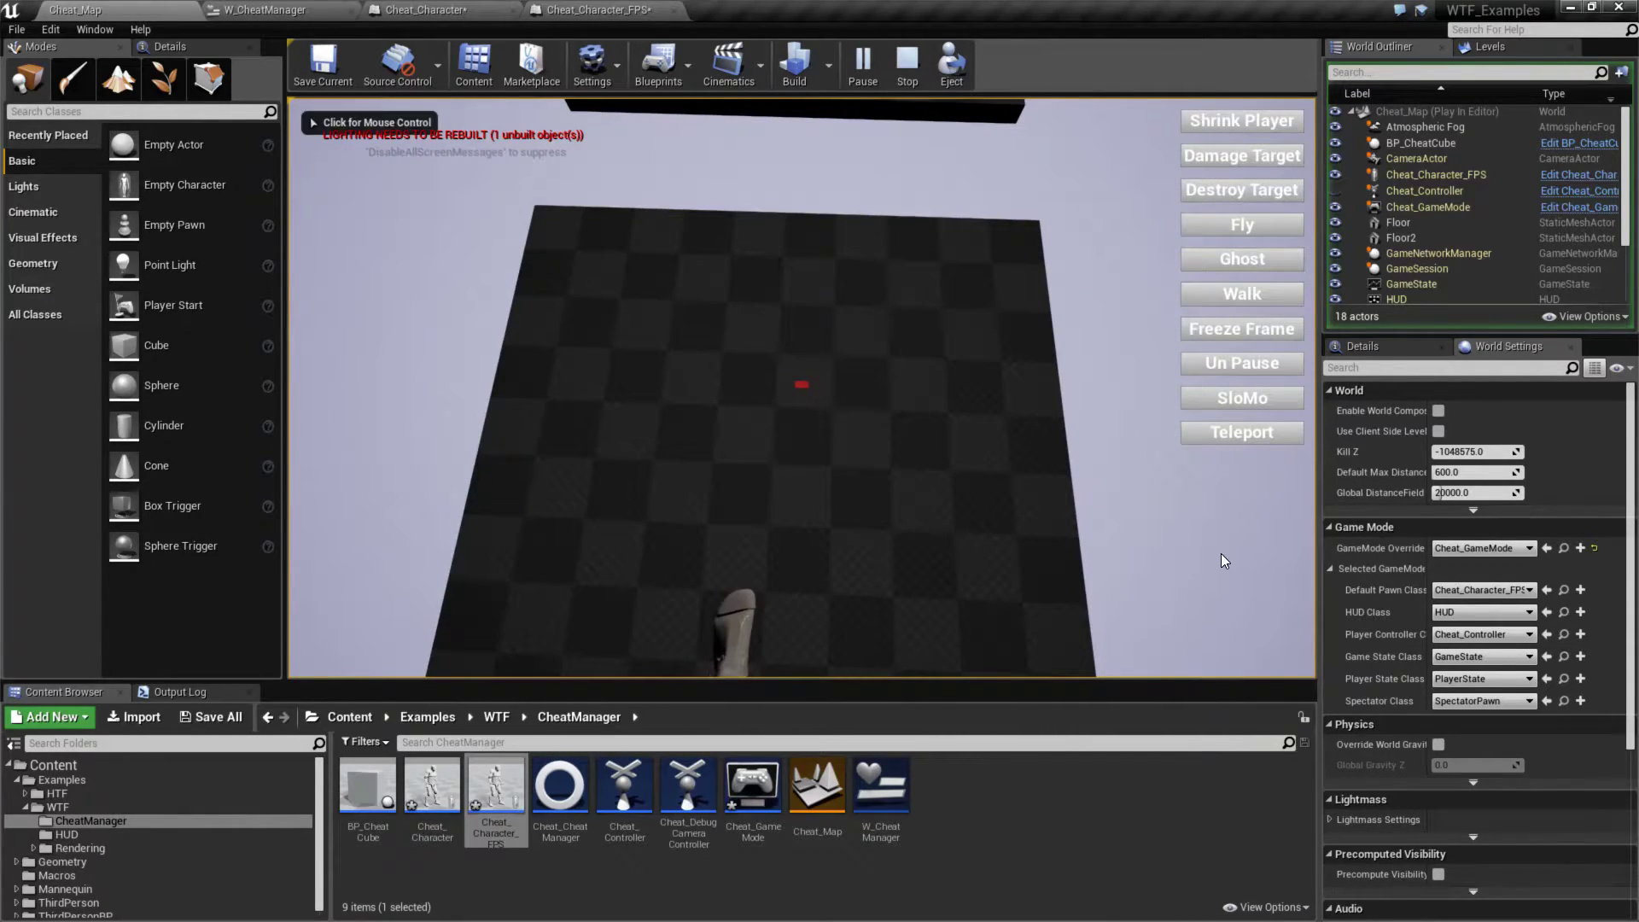
# Stop and restart the play session, returning mouse control to the game.
pyautogui.click(1208, 433)
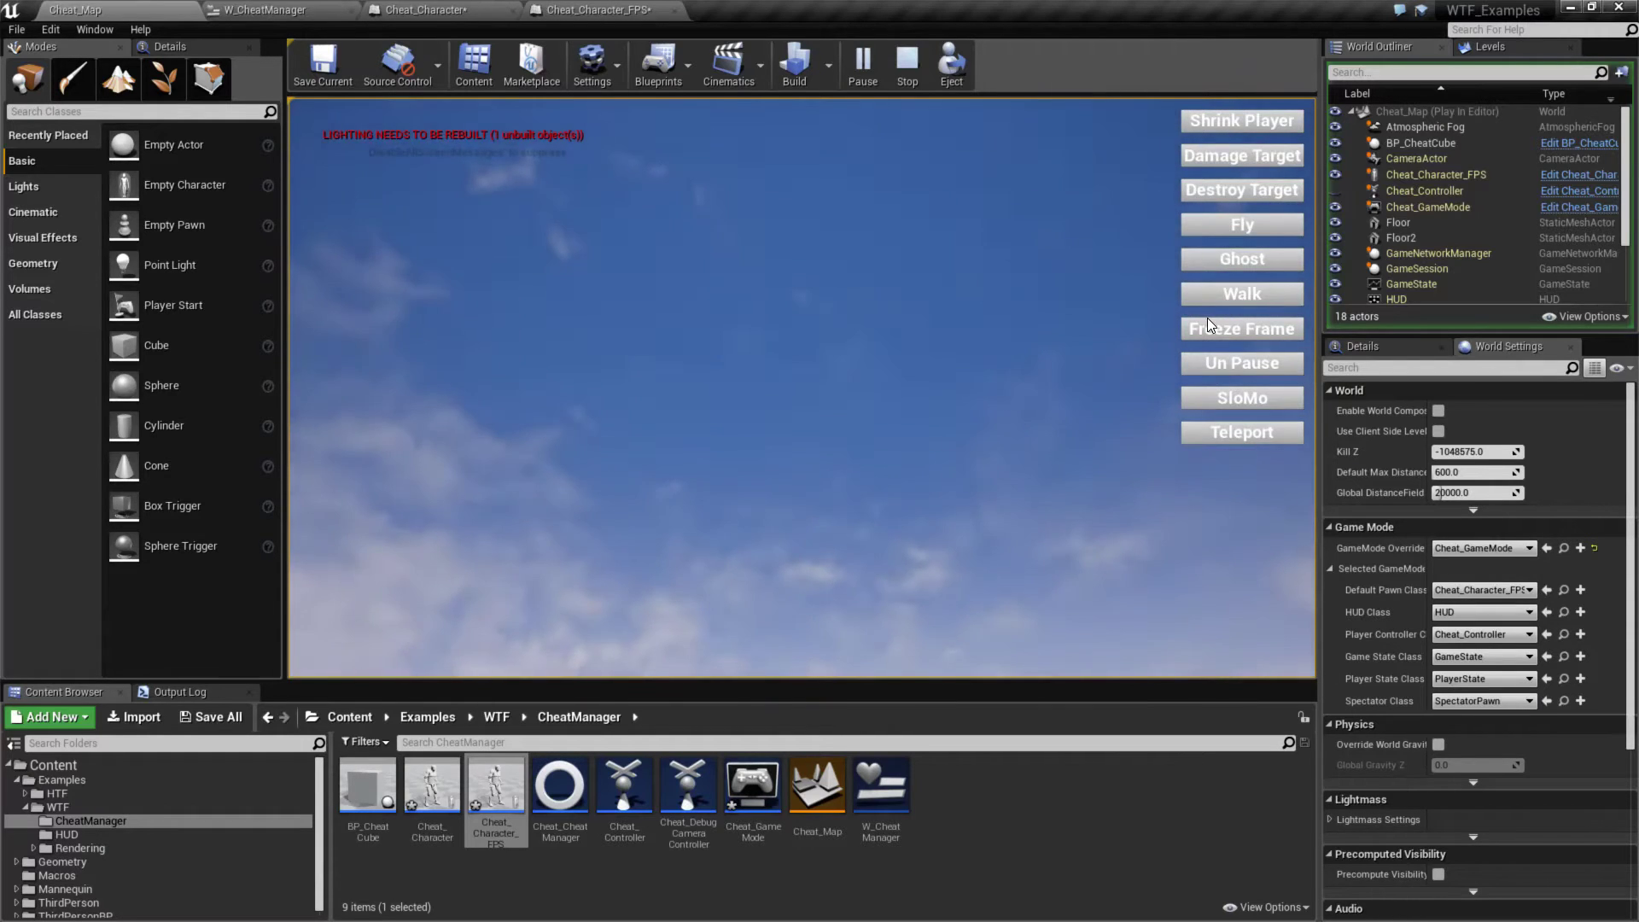
pyautogui.press('Escape')
pyautogui.click(864, 65)
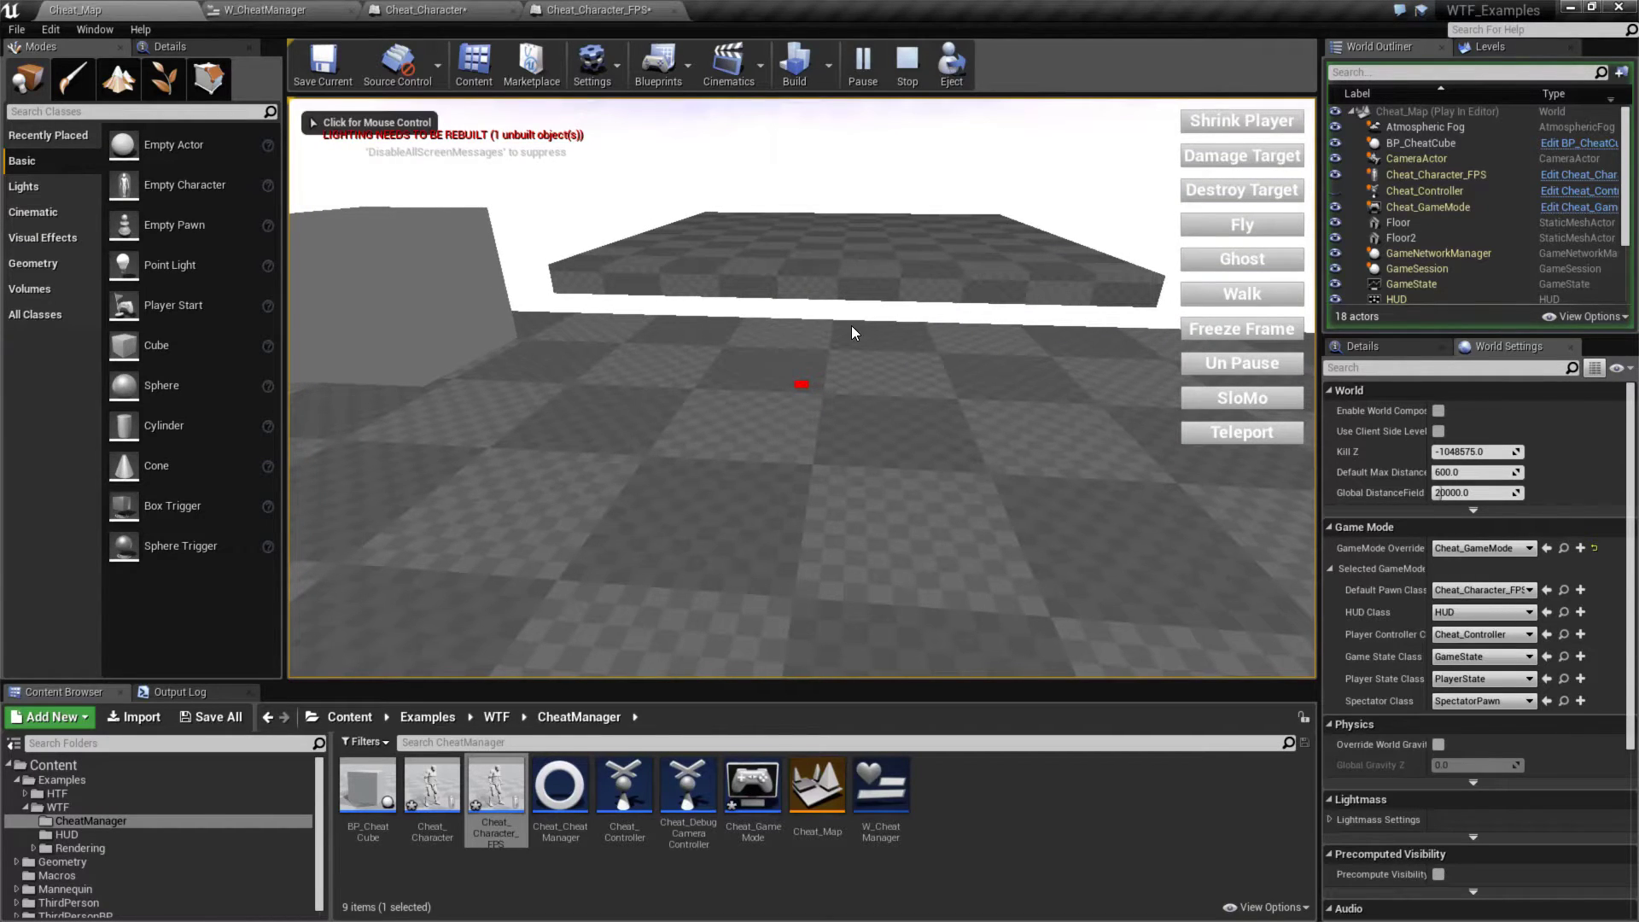
pyautogui.click(851, 330)
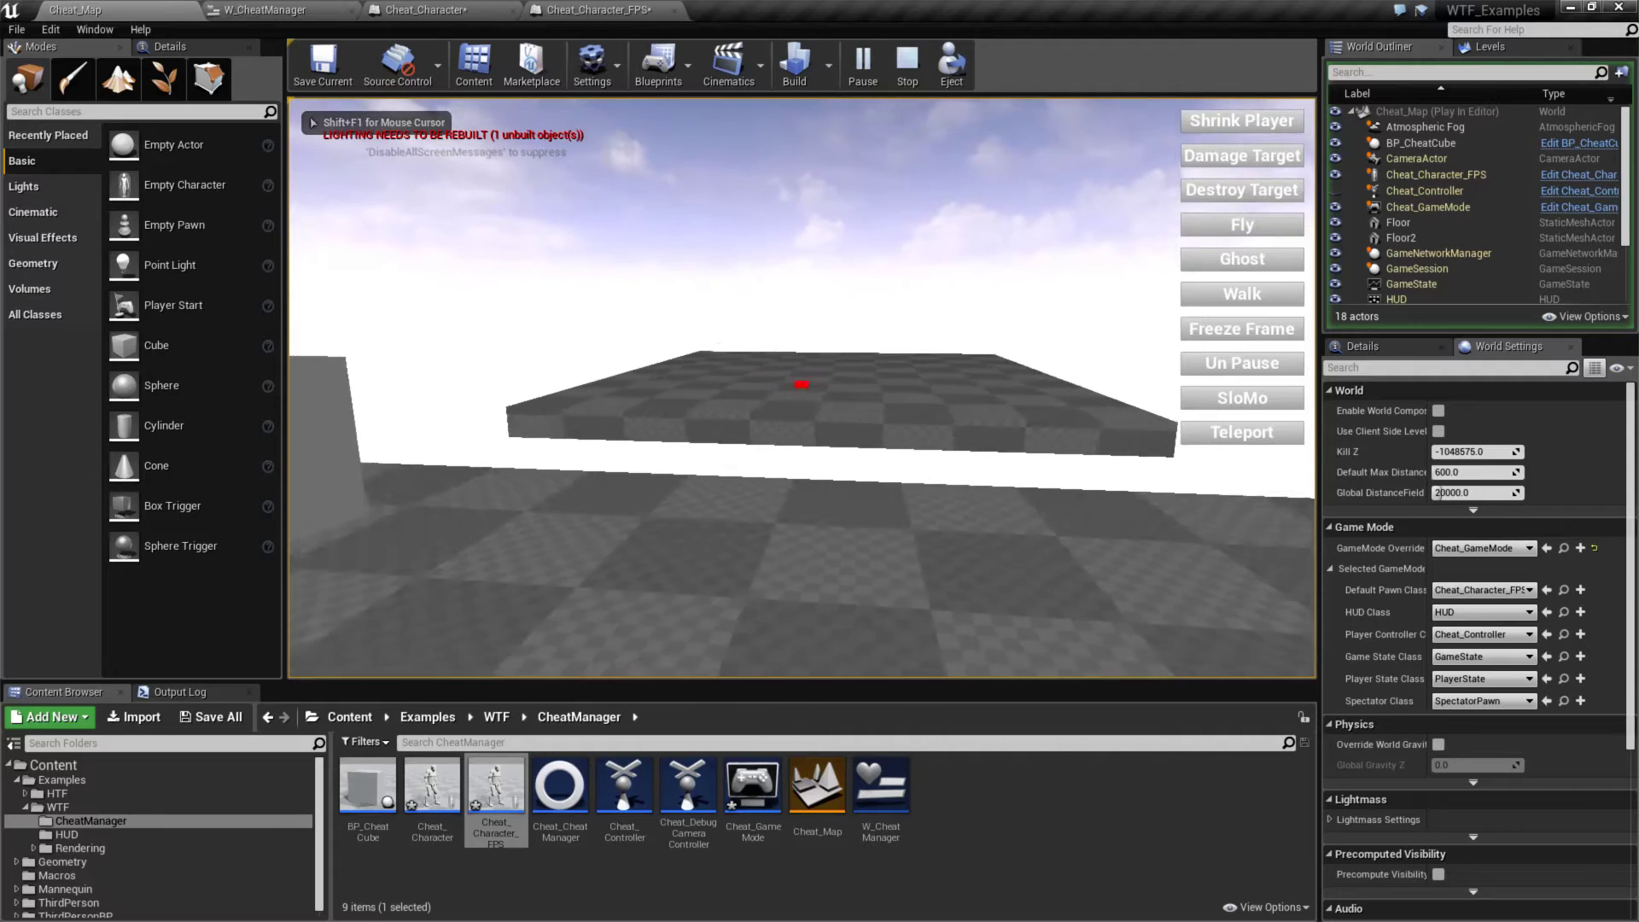
pyautogui.click(1241, 435)
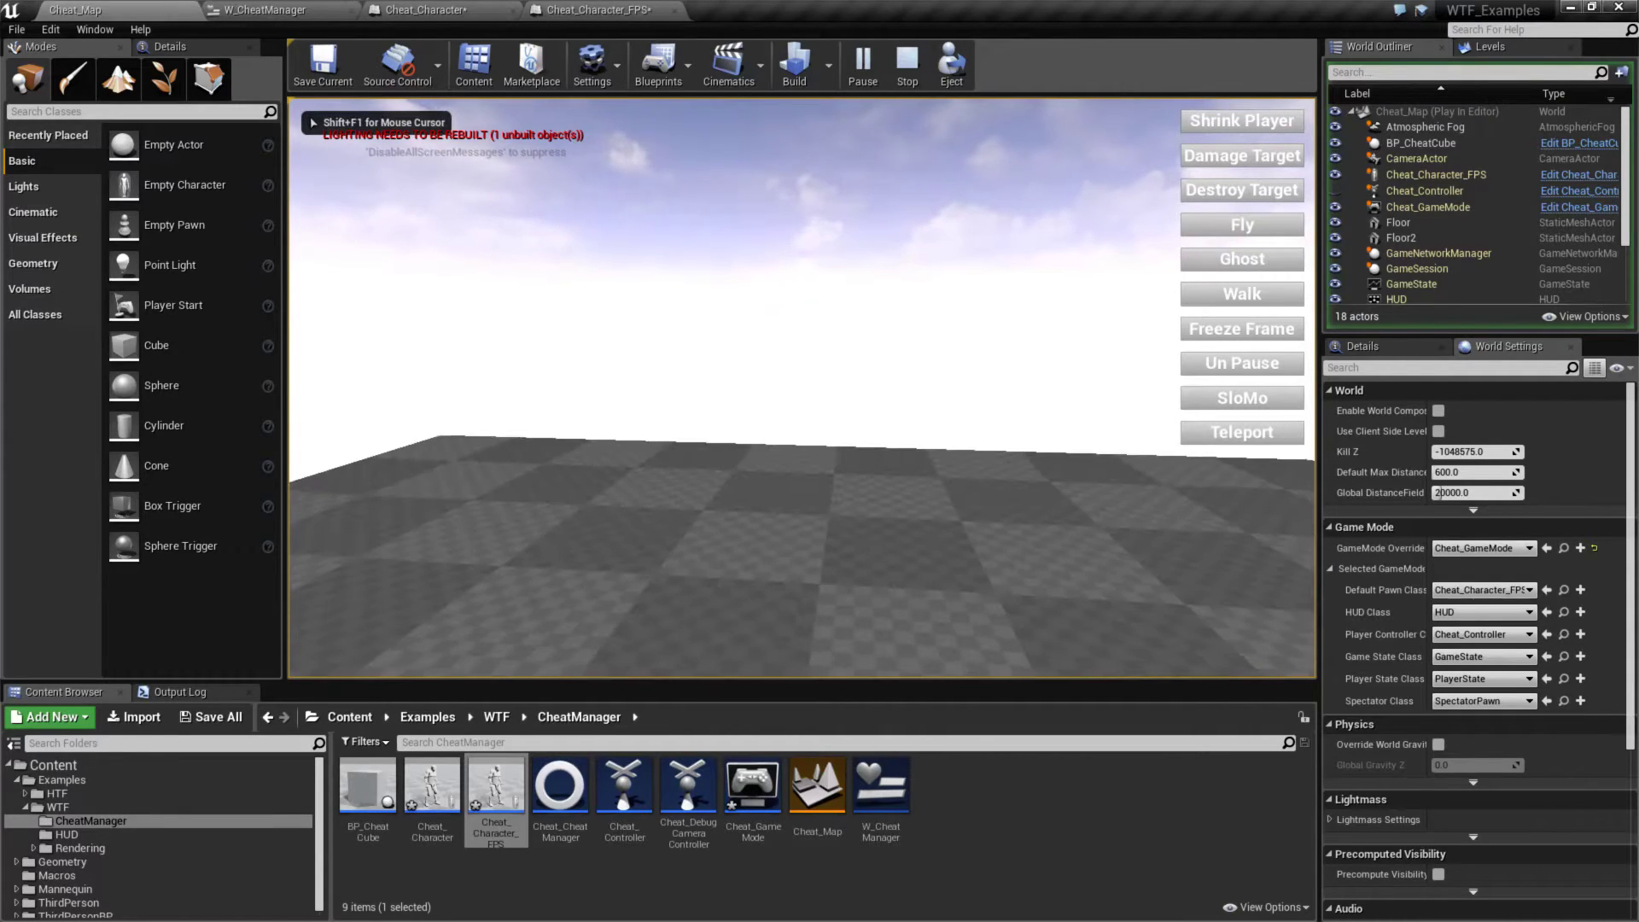
# Teleport to several aimed surfaces, freeing the mouse with Shift+F1 between attempts.
pyautogui.hotkey('shift', 'F1')
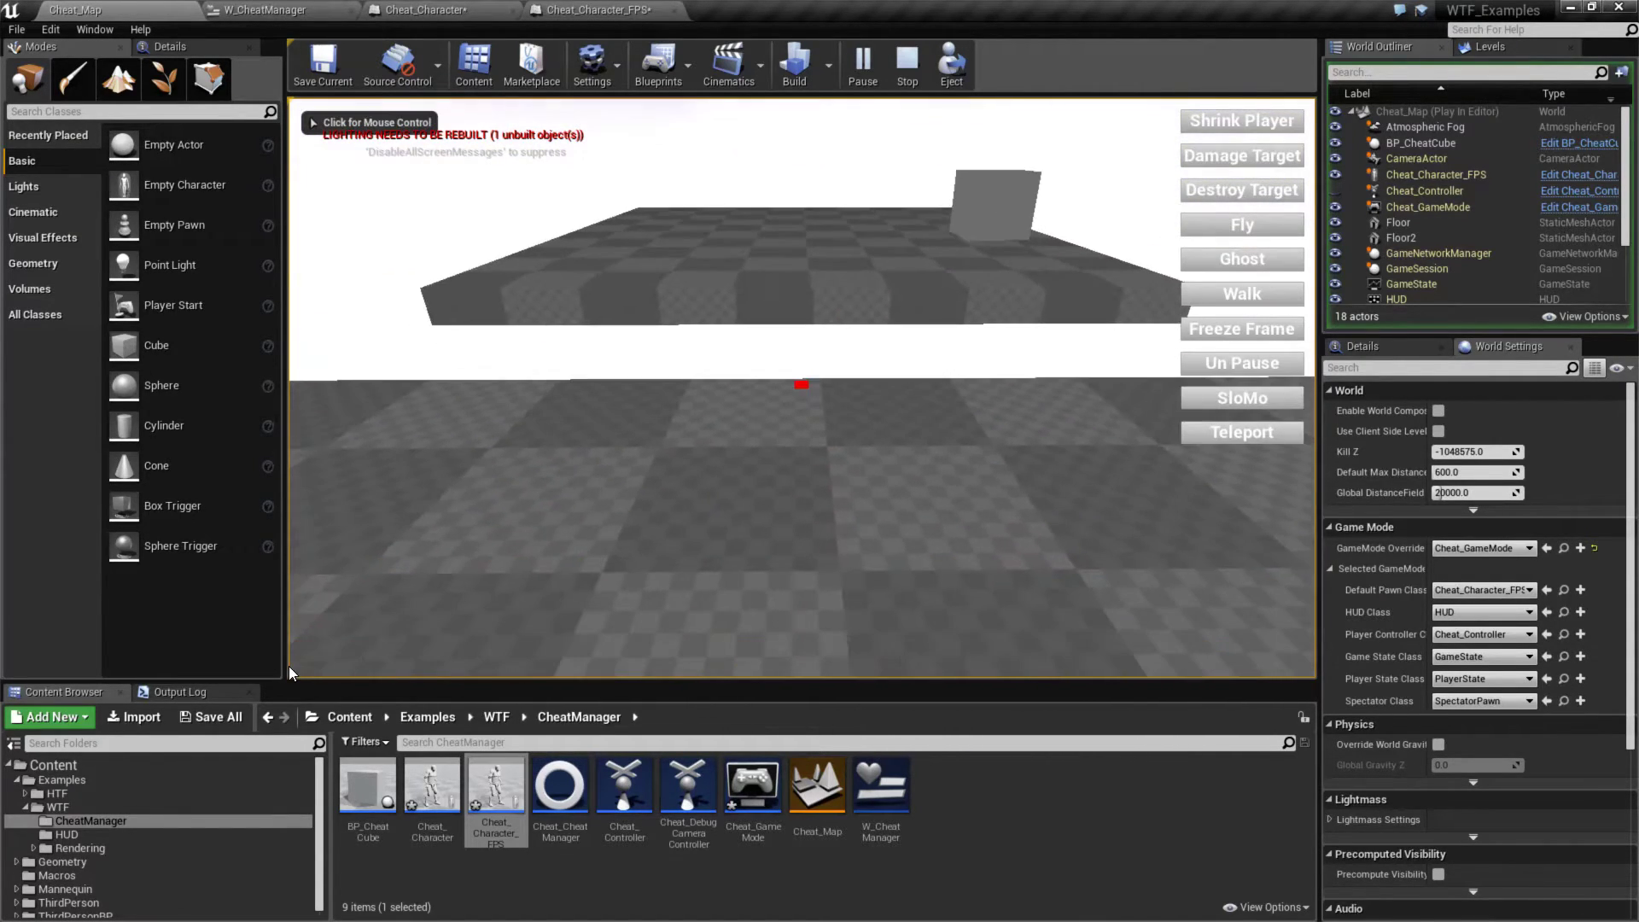
pyautogui.click(803, 502)
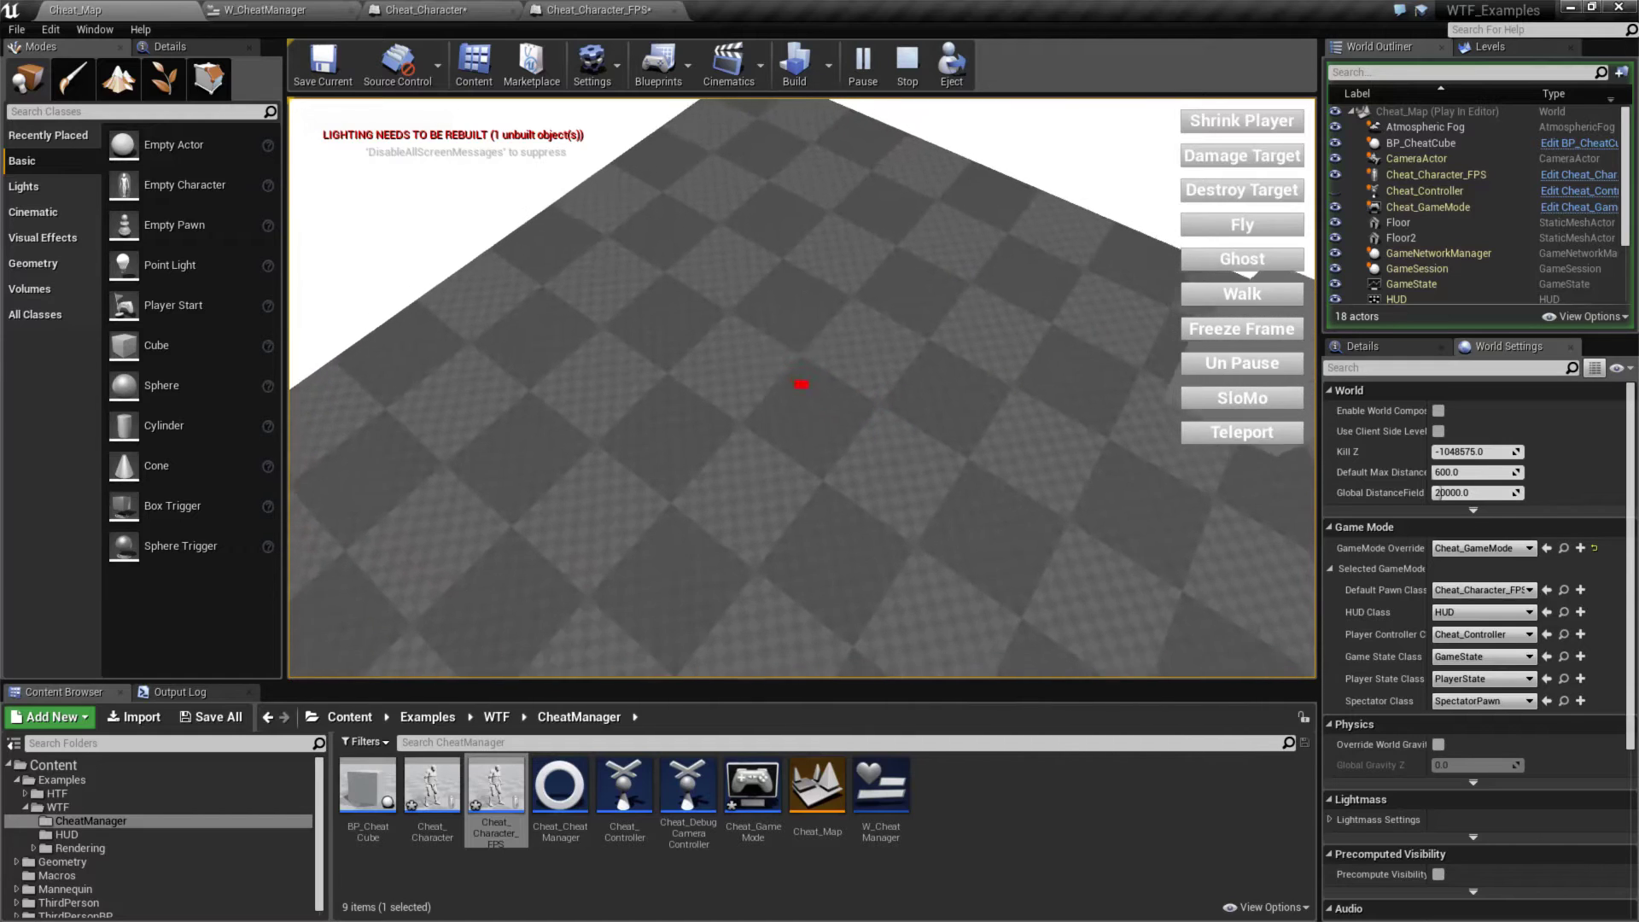
pyautogui.hotkey('shift', 'F1')
pyautogui.click(974, 521)
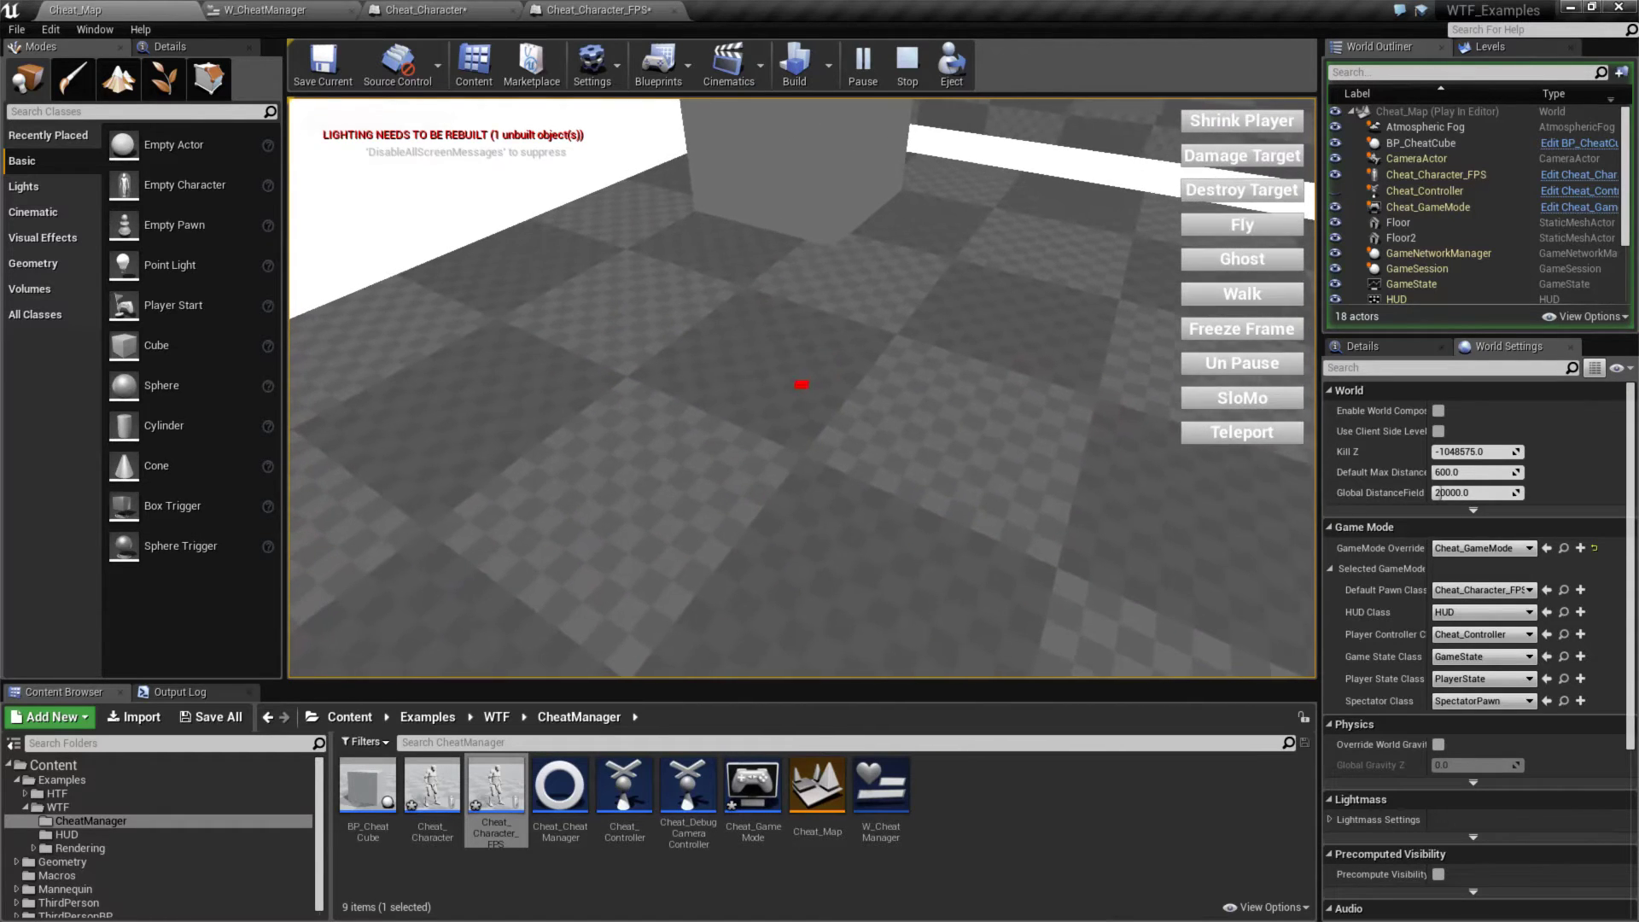
pyautogui.hotkey('shift', 'F1')
pyautogui.click(887, 370)
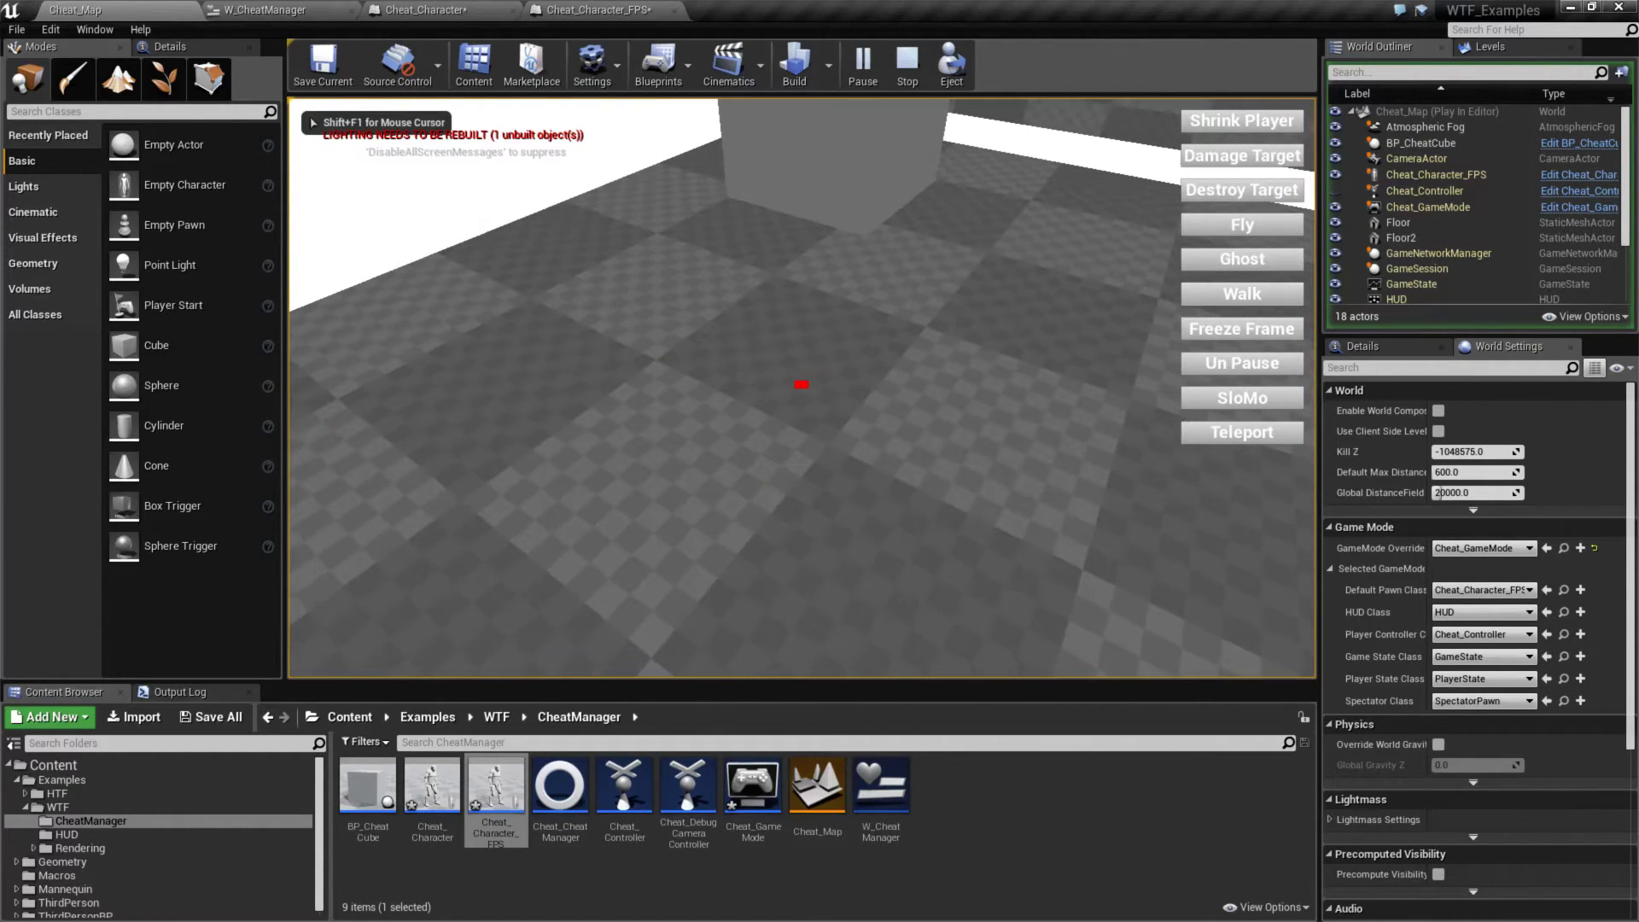
pyautogui.hotkey('shift', 'F1')
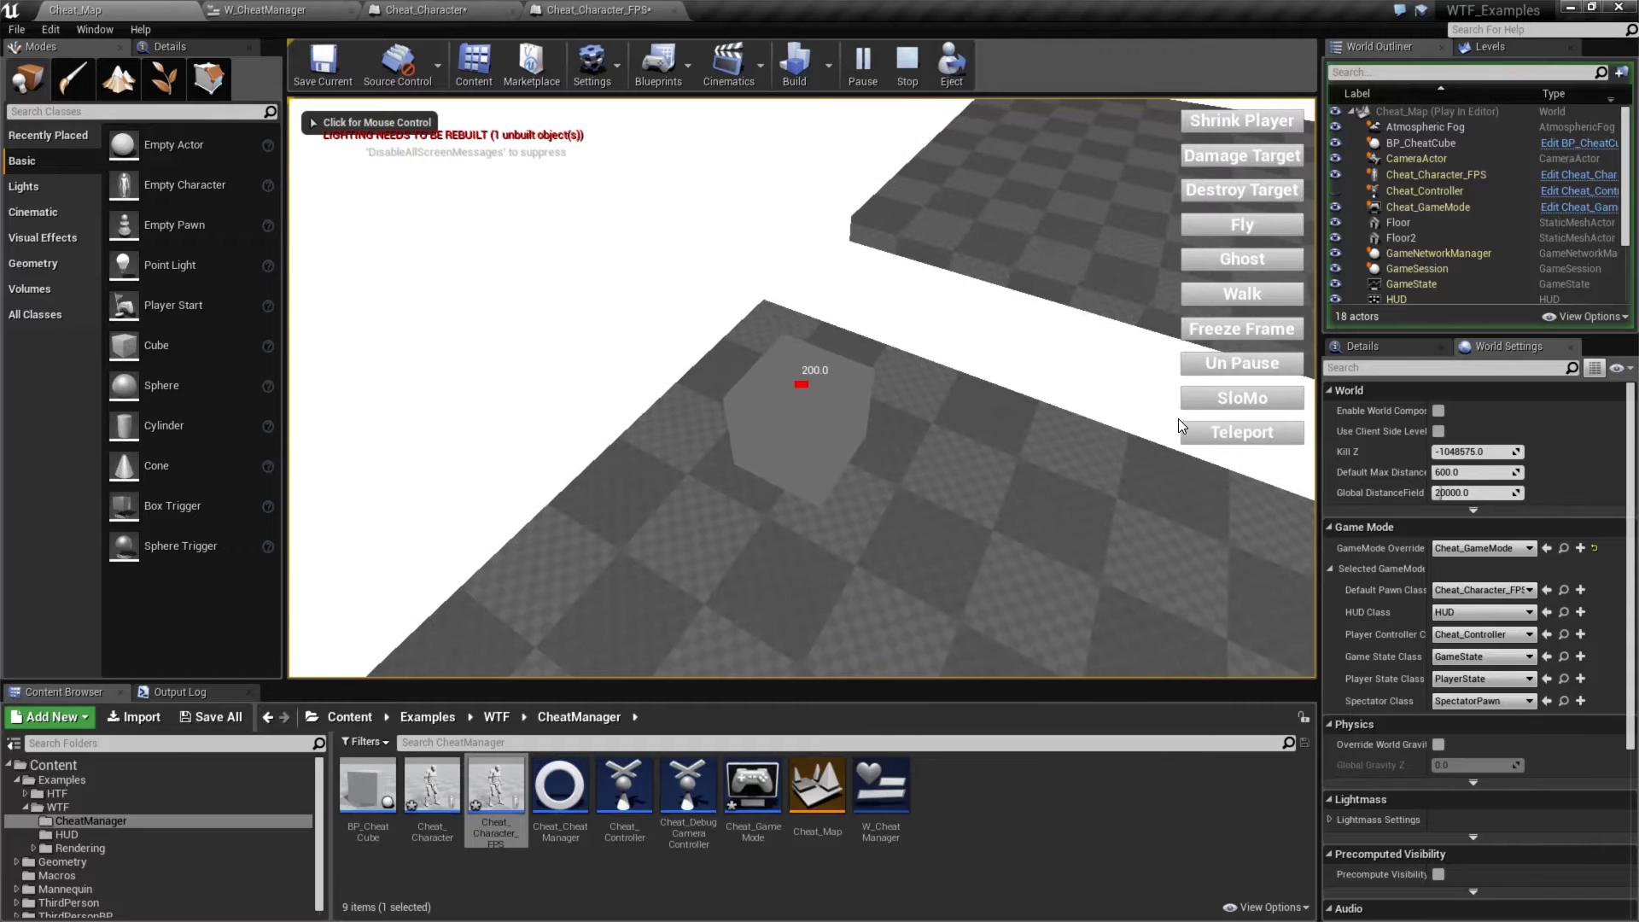
# Teleport up against the cube and walk the player back and forth near it.
pyautogui.click(1227, 437)
pyautogui.click(800, 385)
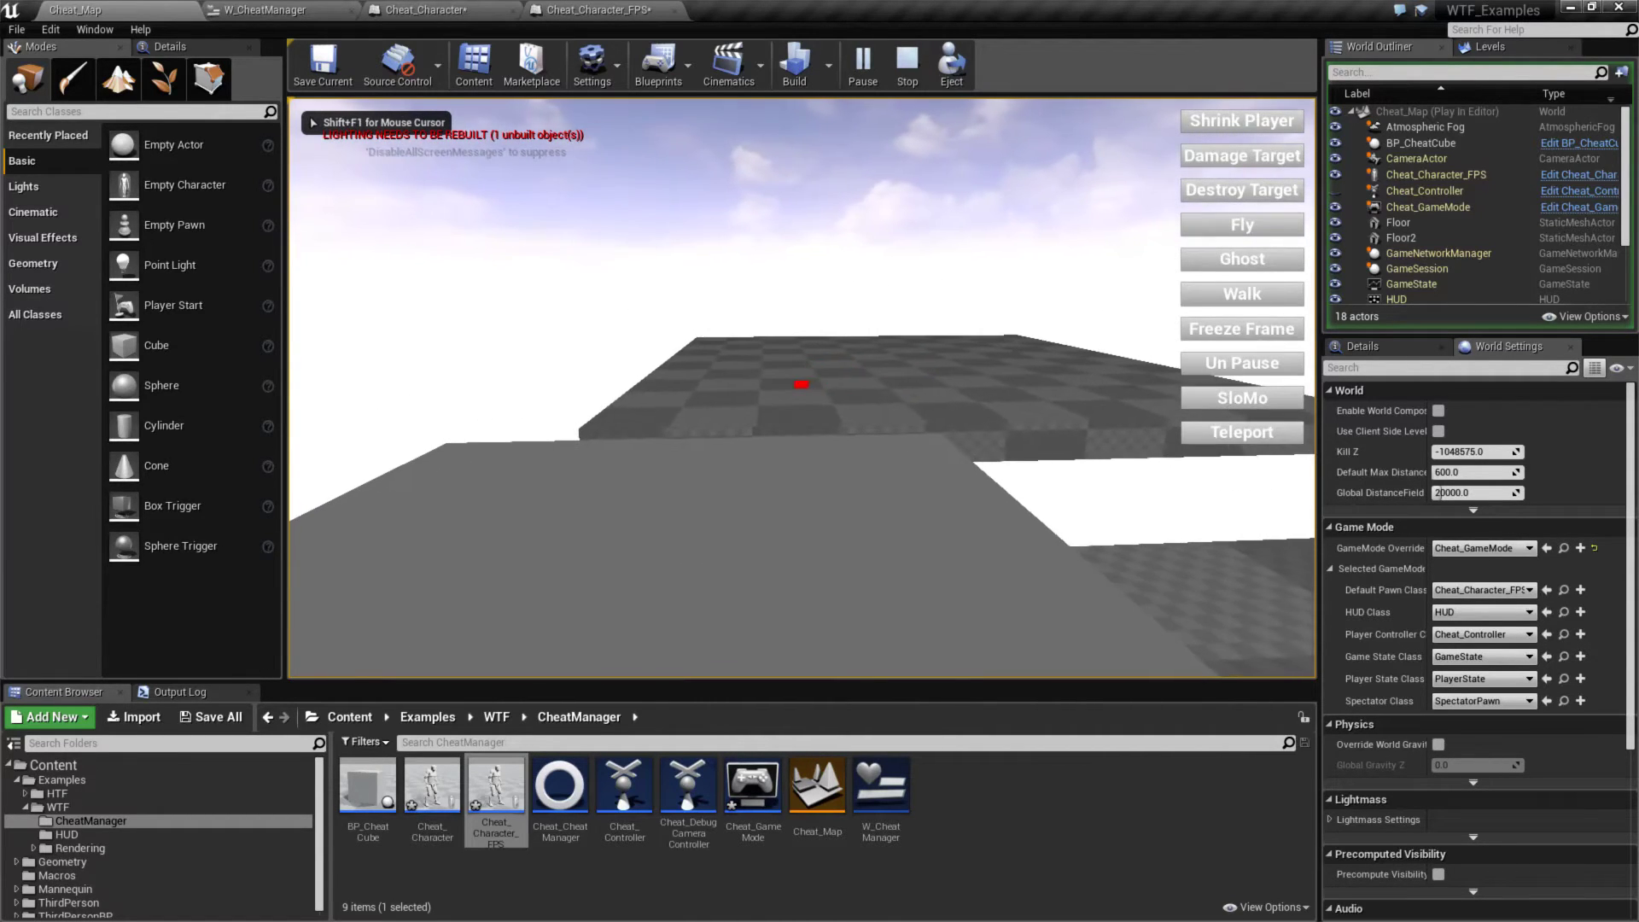
pyautogui.press('s')
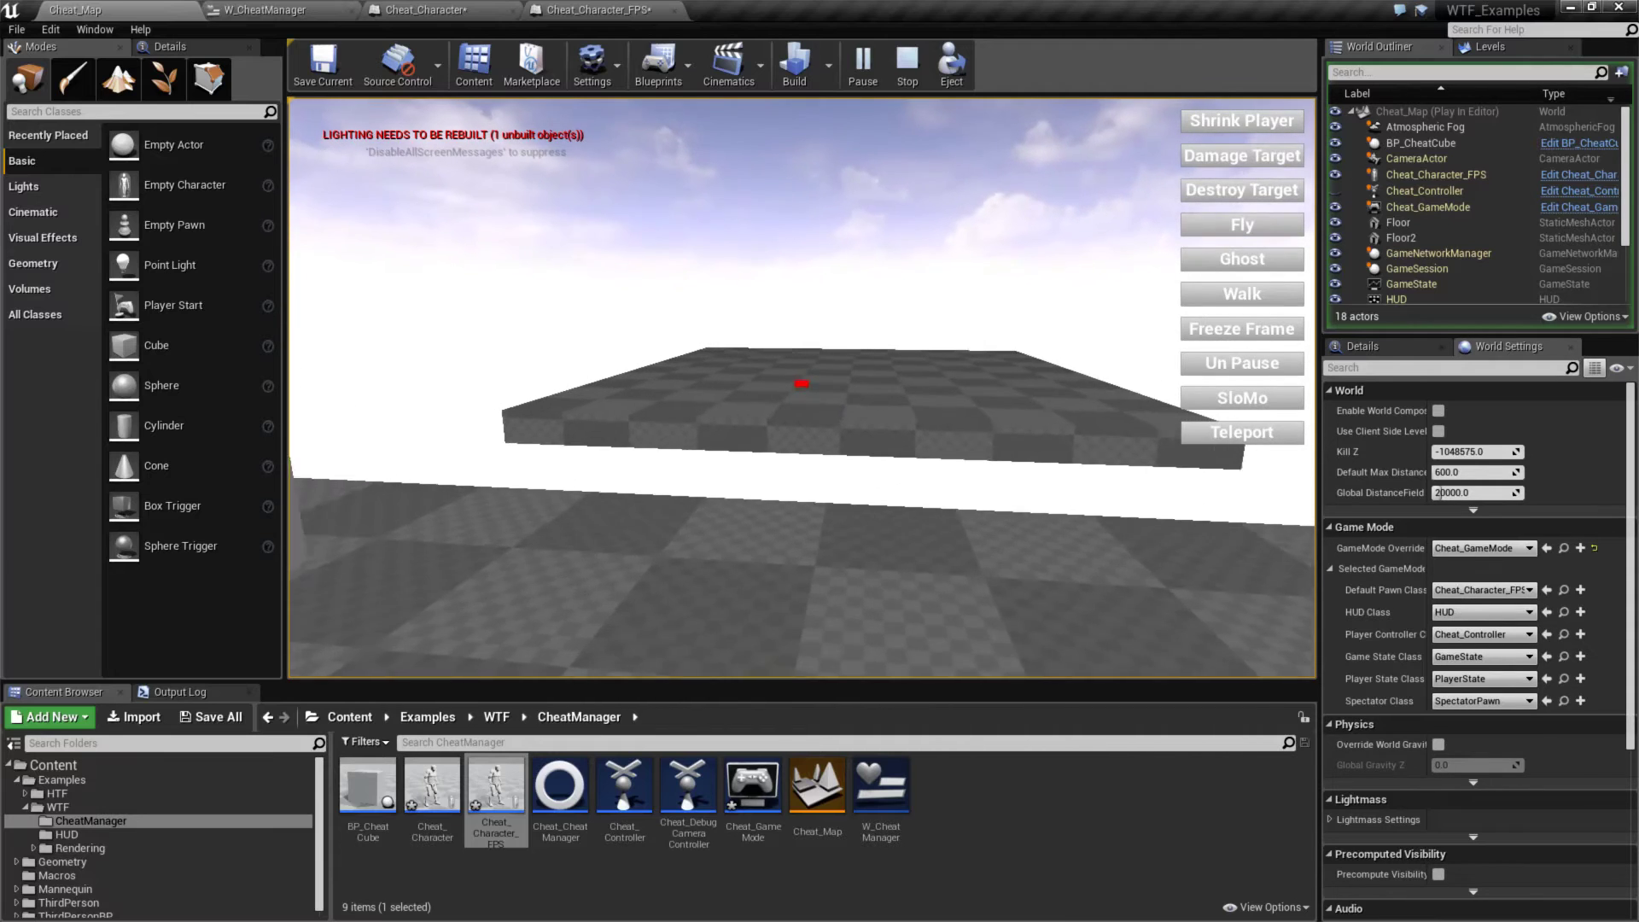
pyautogui.press('w')
# Stop playing and show the W_CheatManager Event Graph with its Teleport comment group.
pyautogui.press('Escape')
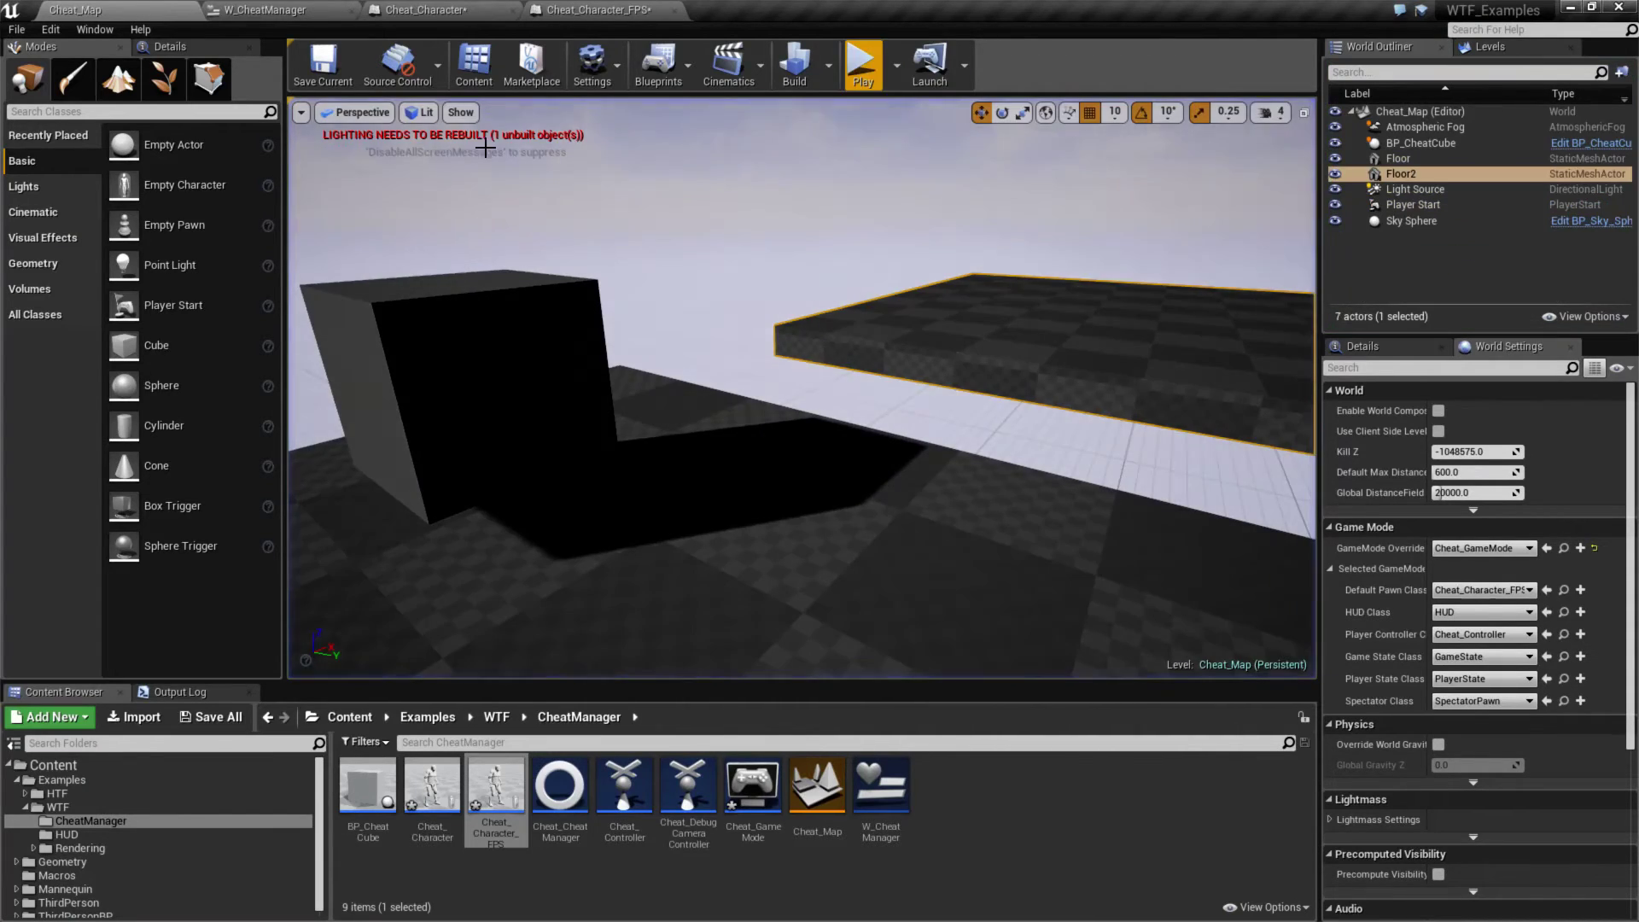
pyautogui.click(294, 11)
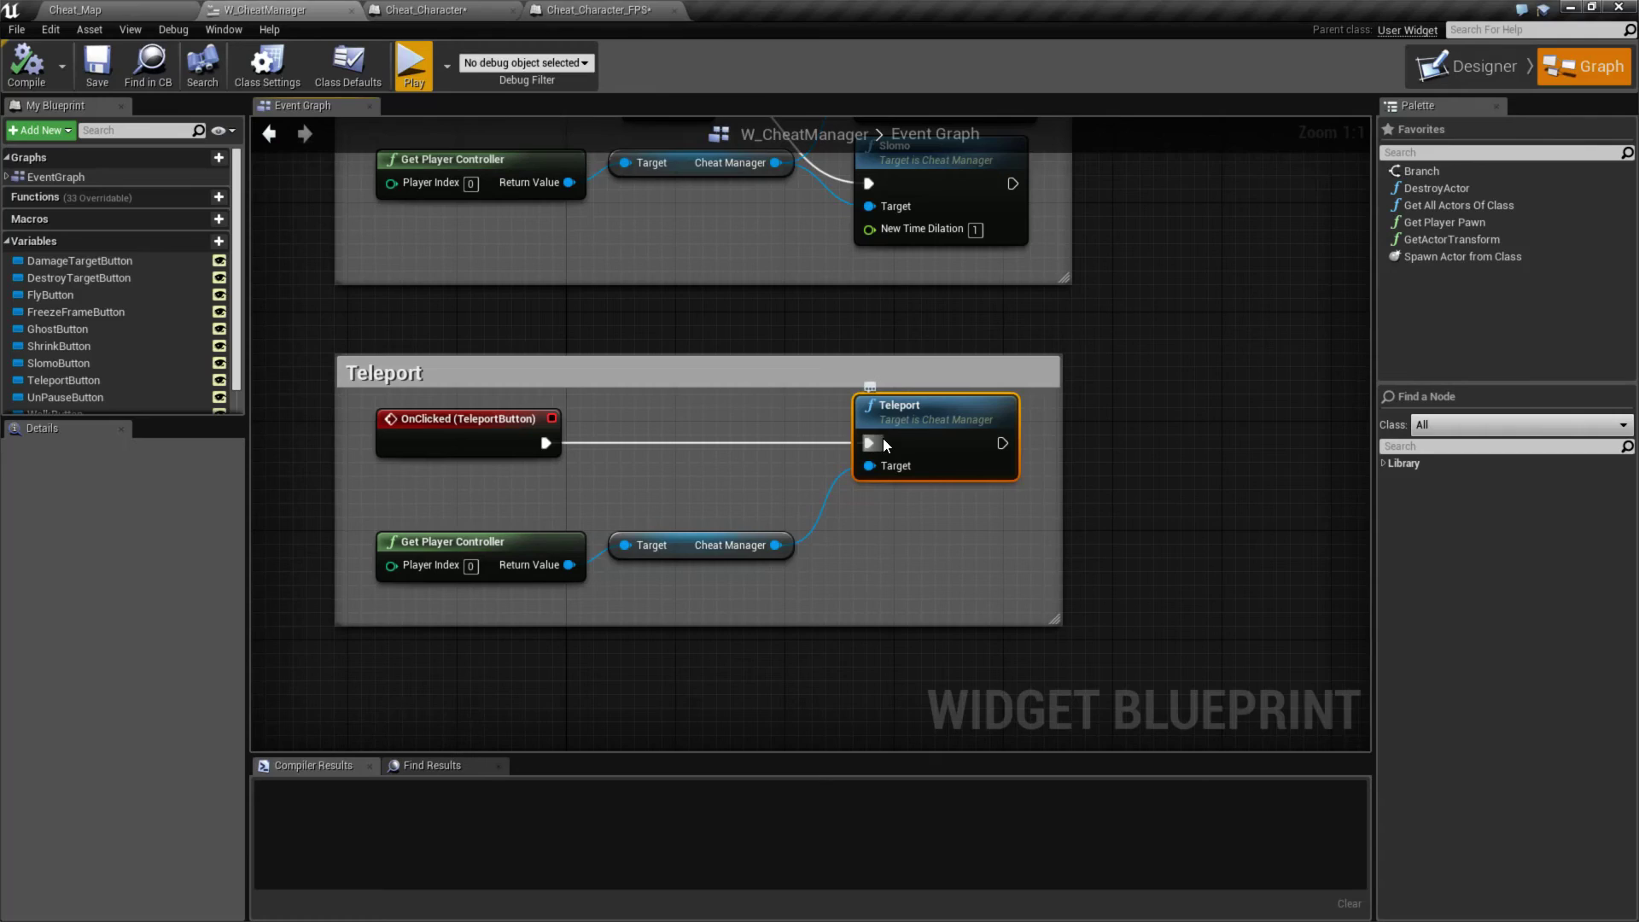
pyautogui.moveTo(869, 539); pyautogui.dragTo(880, 537, button='right')
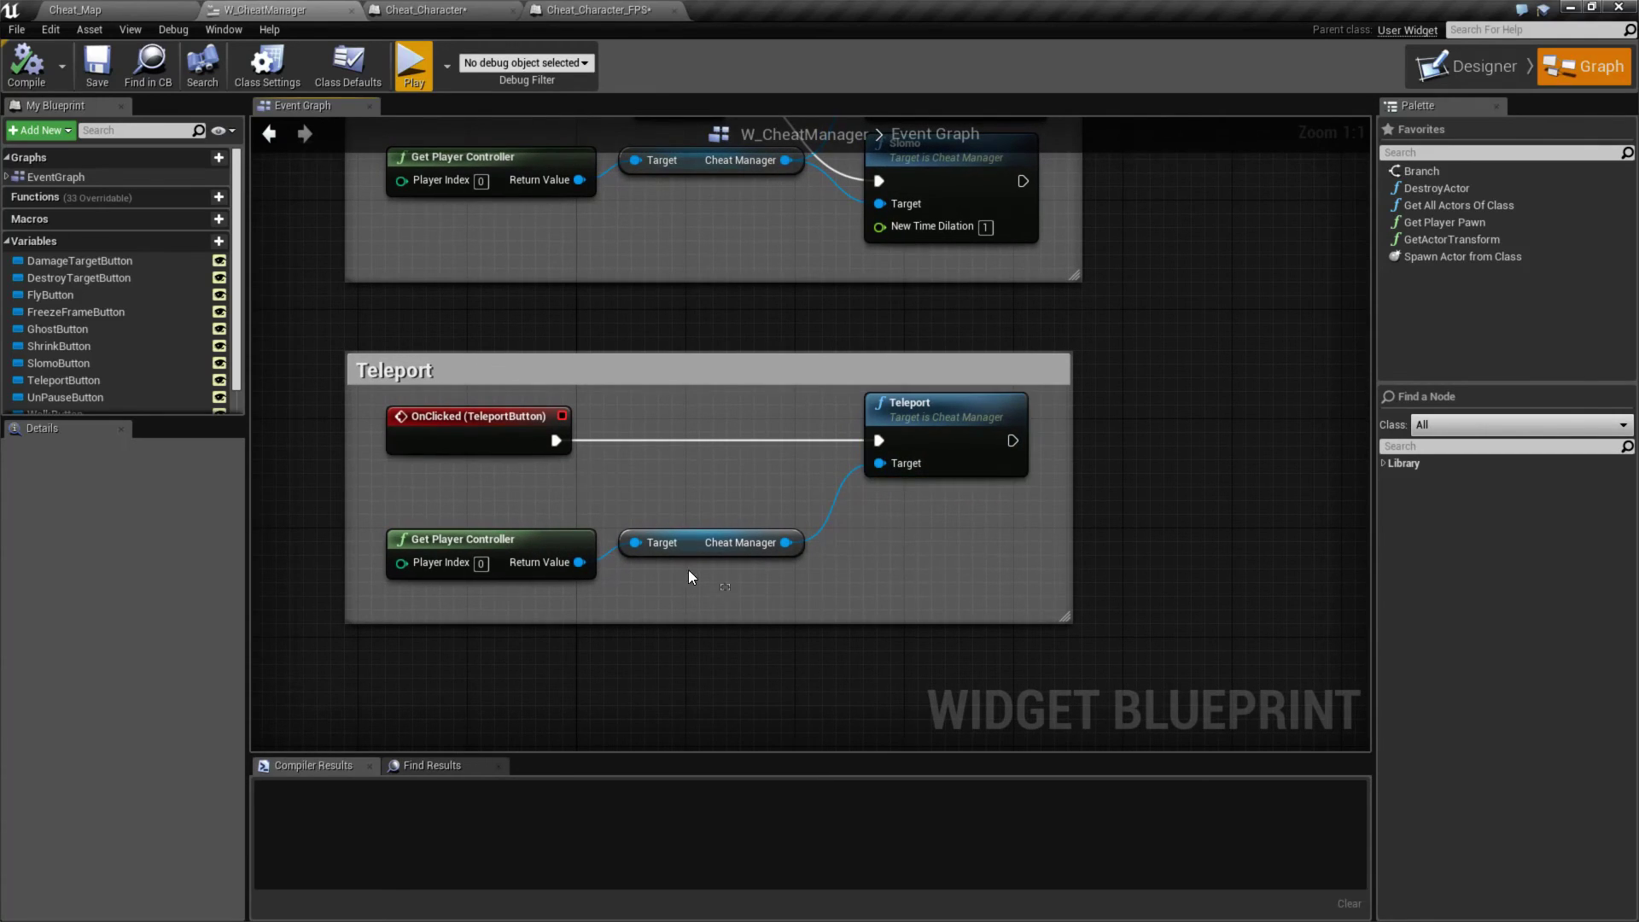
pyautogui.click(563, 503)
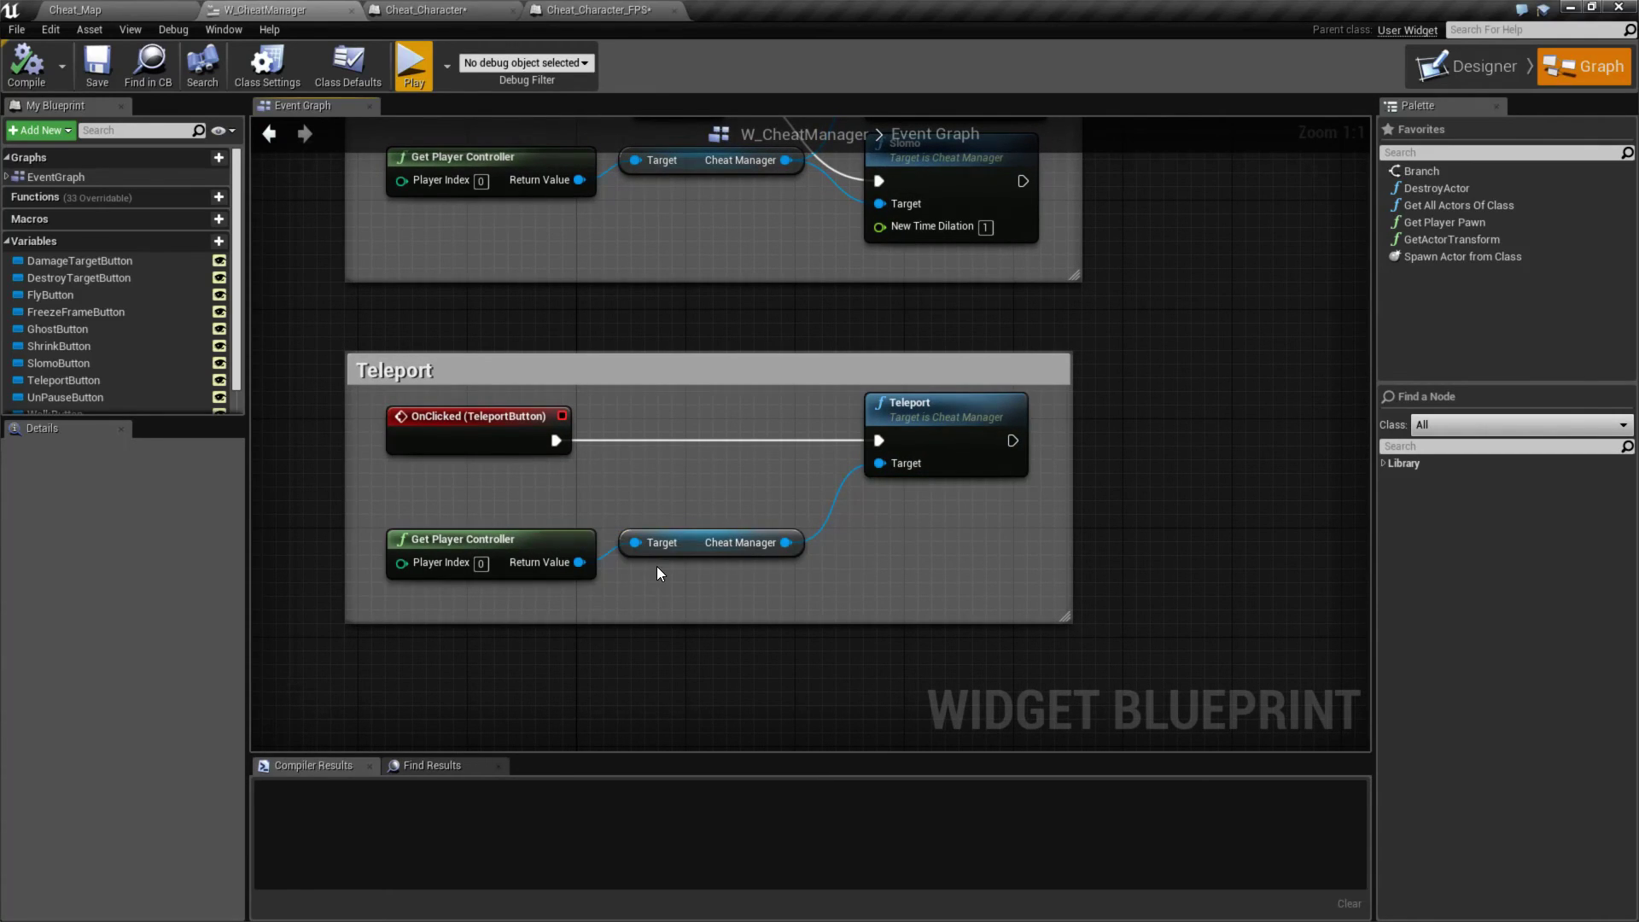